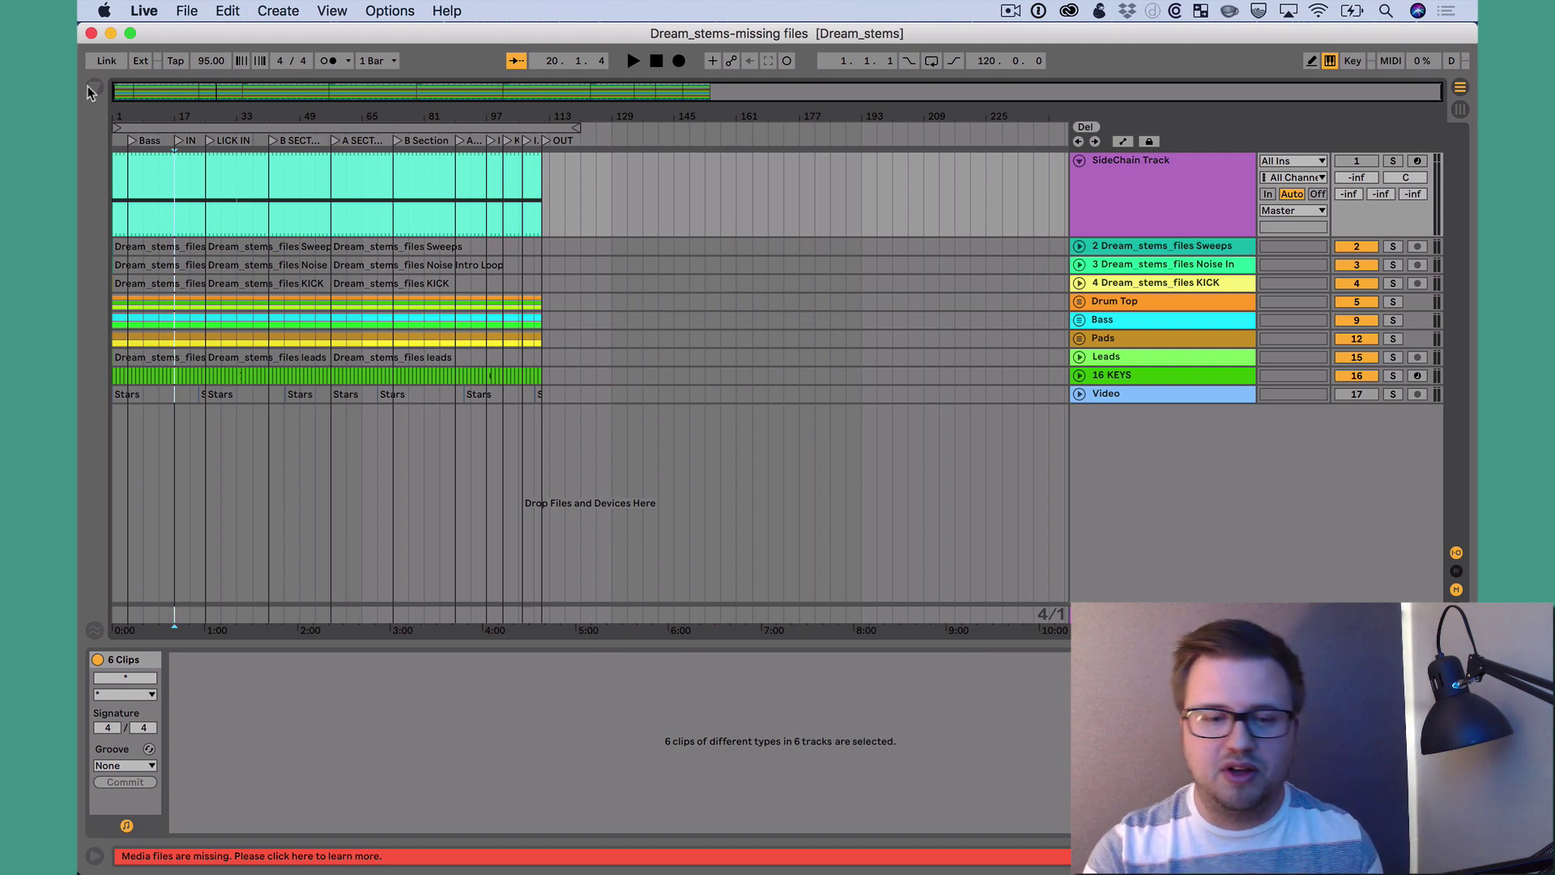
- Open the Missing Media Files list, which reports 94 referenced files missing
{"action": "left_click", "coordinate": [187, 11]}
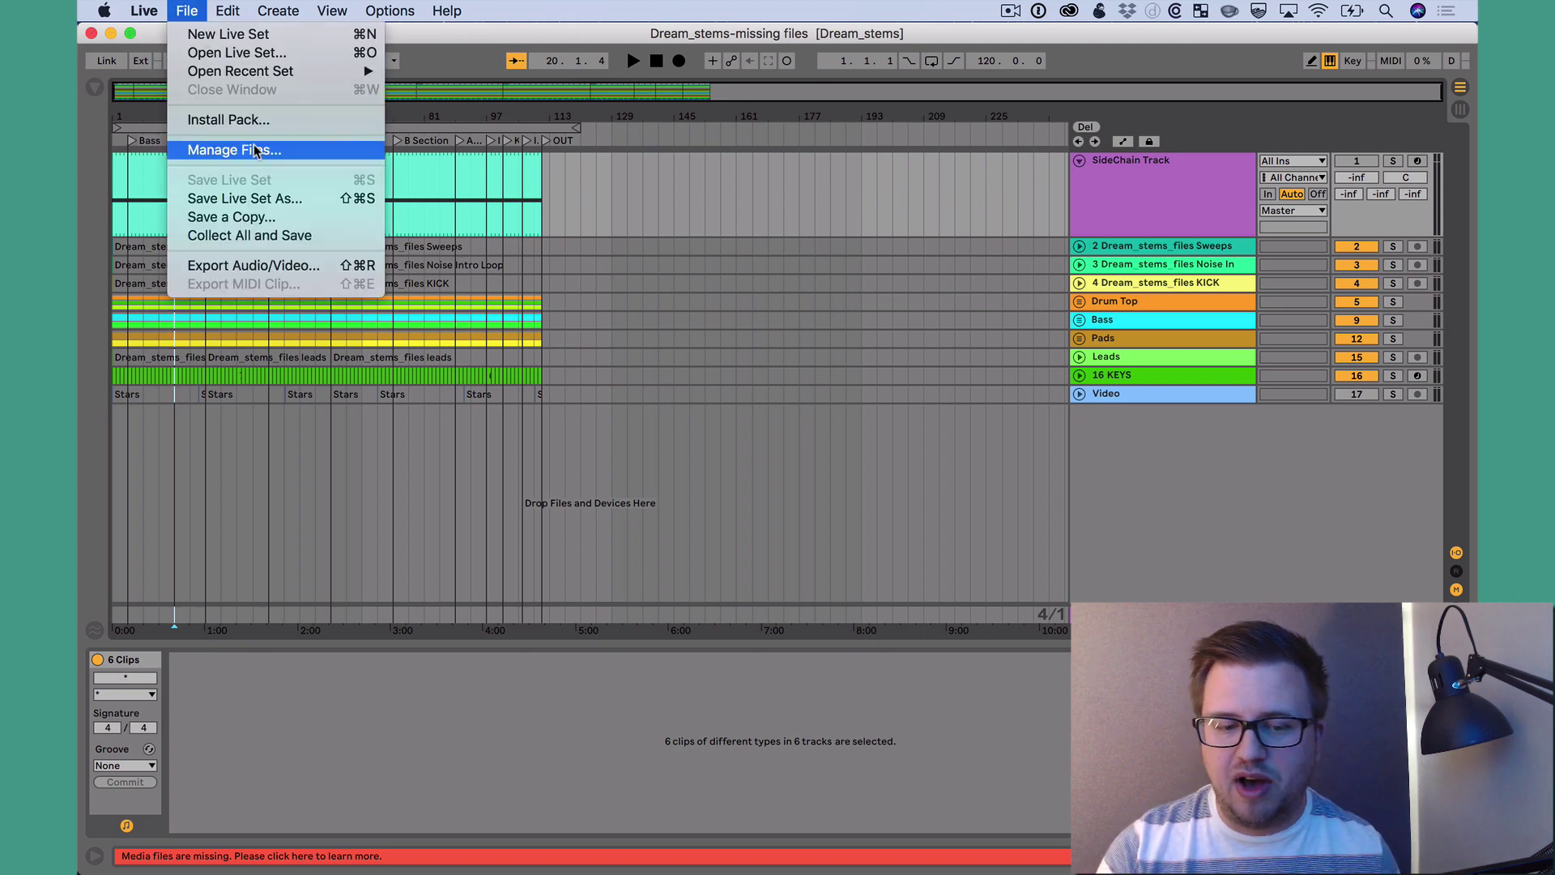
{"action": "left_click", "coordinate": [556, 285]}
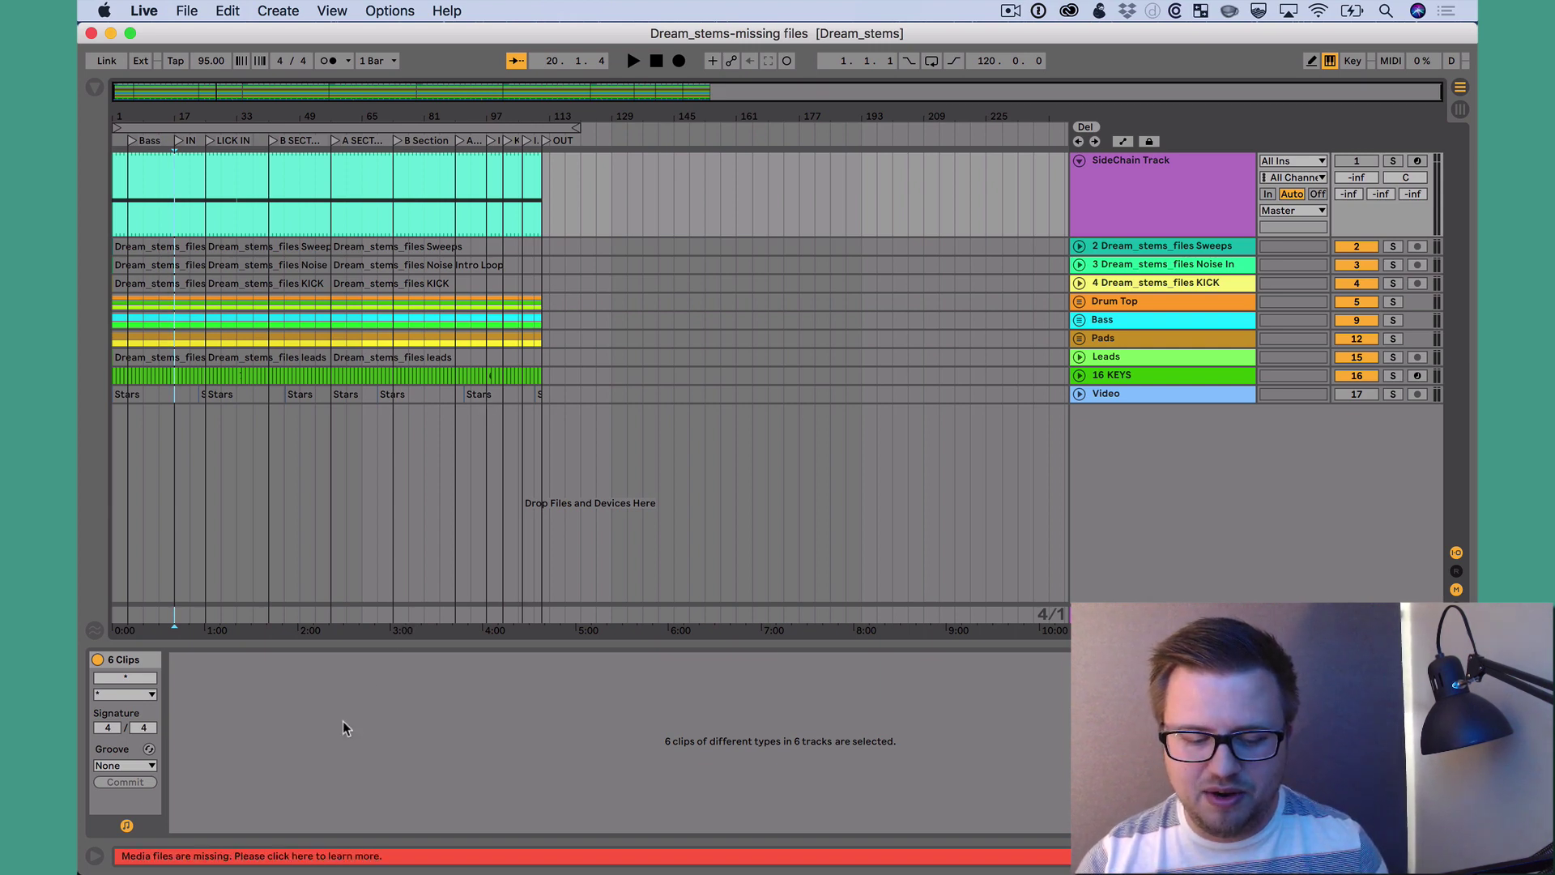
{"action": "left_click", "coordinate": [245, 857]}
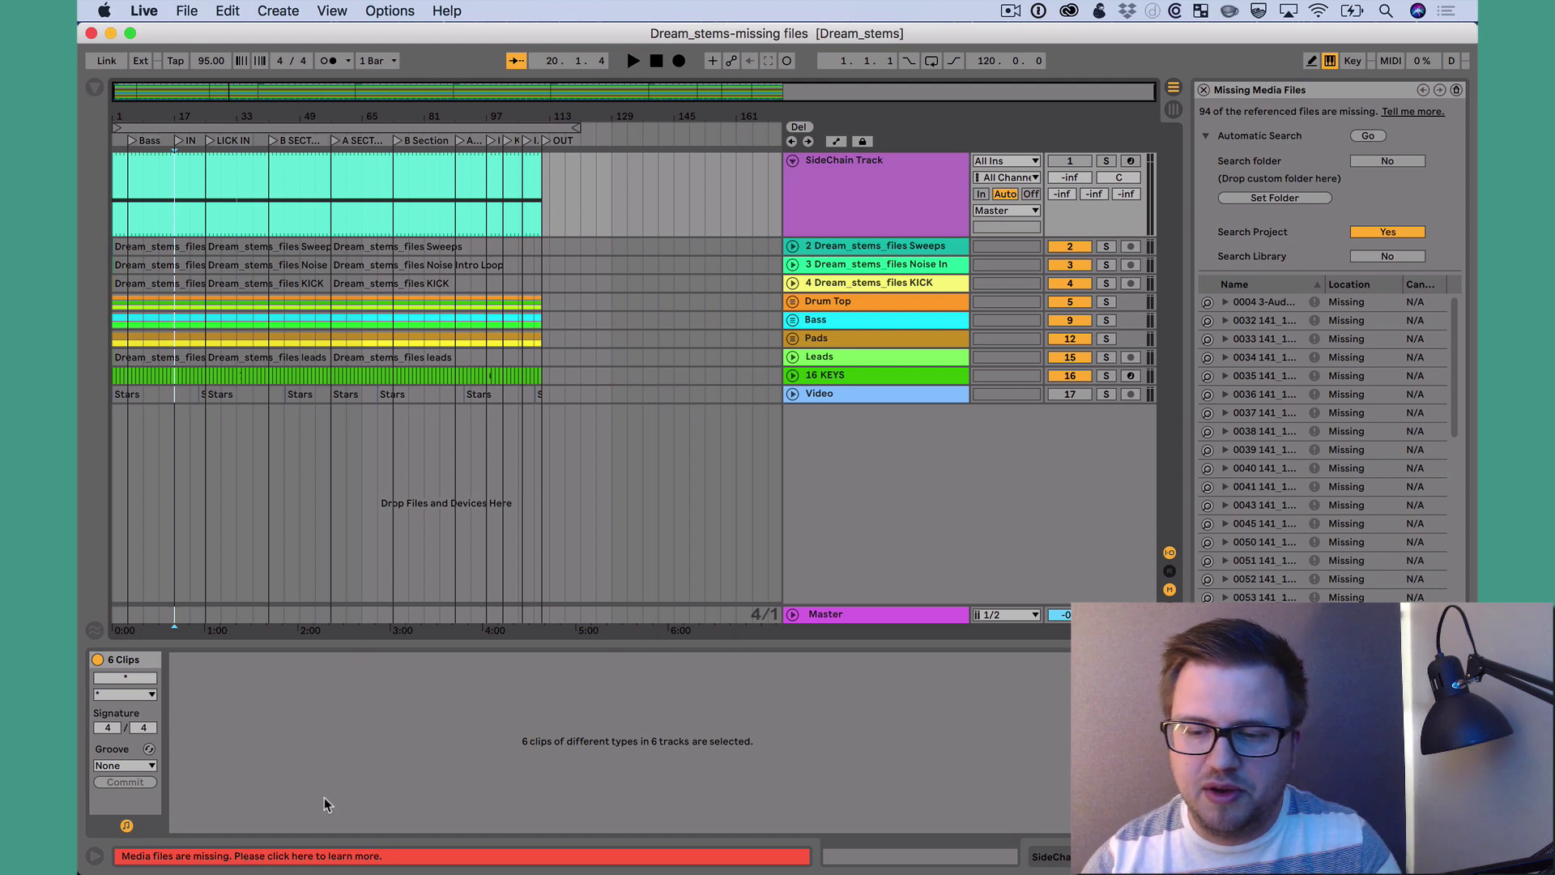
- Run Automatic Search on the Desktop folder, relinking all 94 missing files
{"action": "left_click", "coordinate": [1209, 138]}
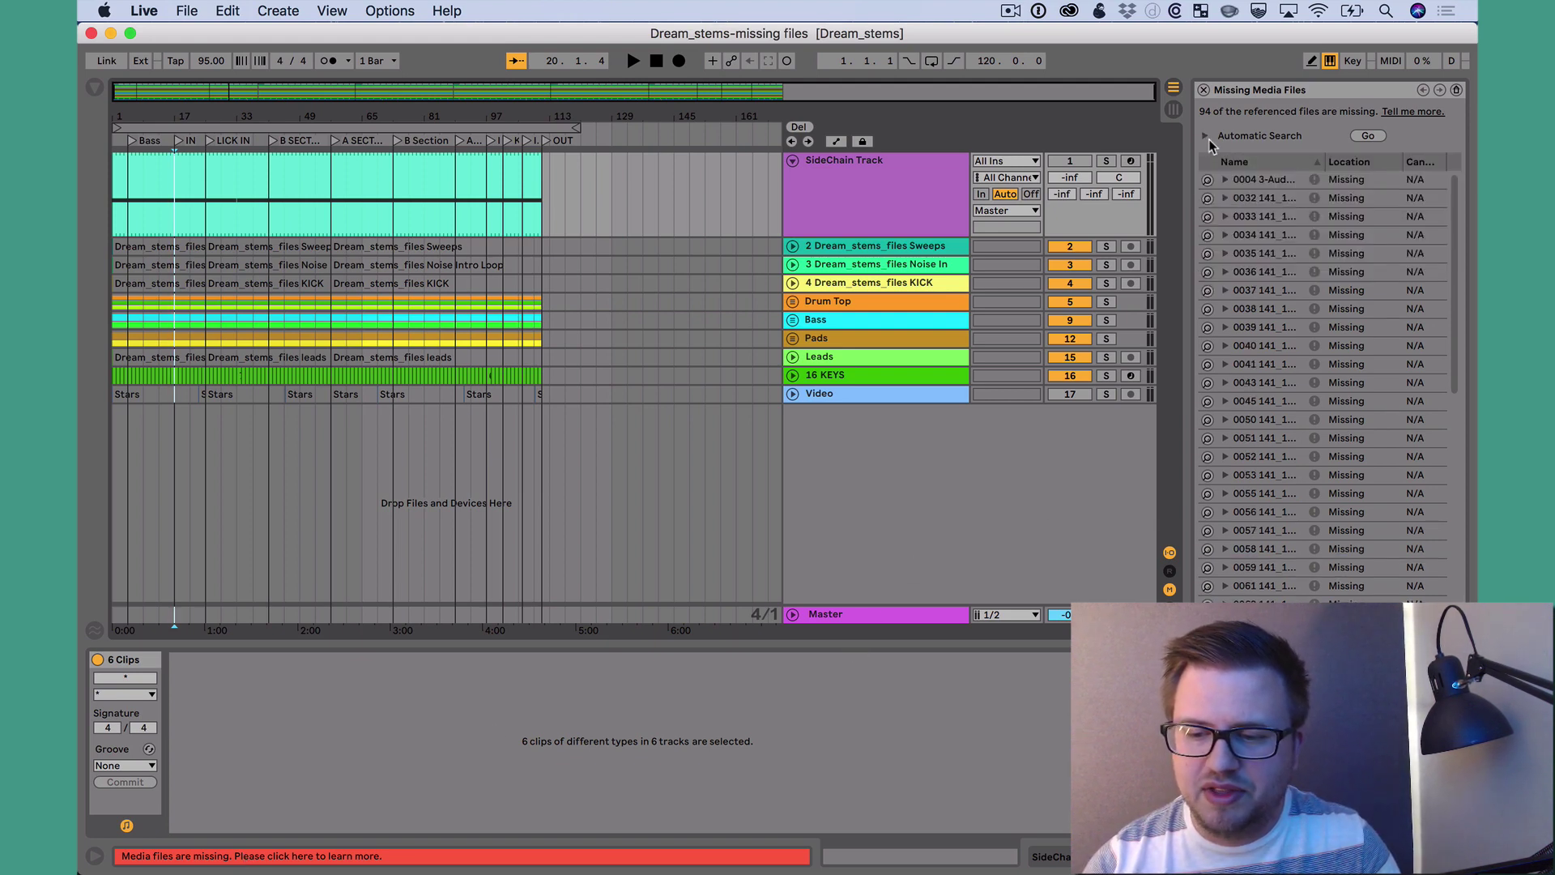
{"action": "left_click", "coordinate": [1208, 140]}
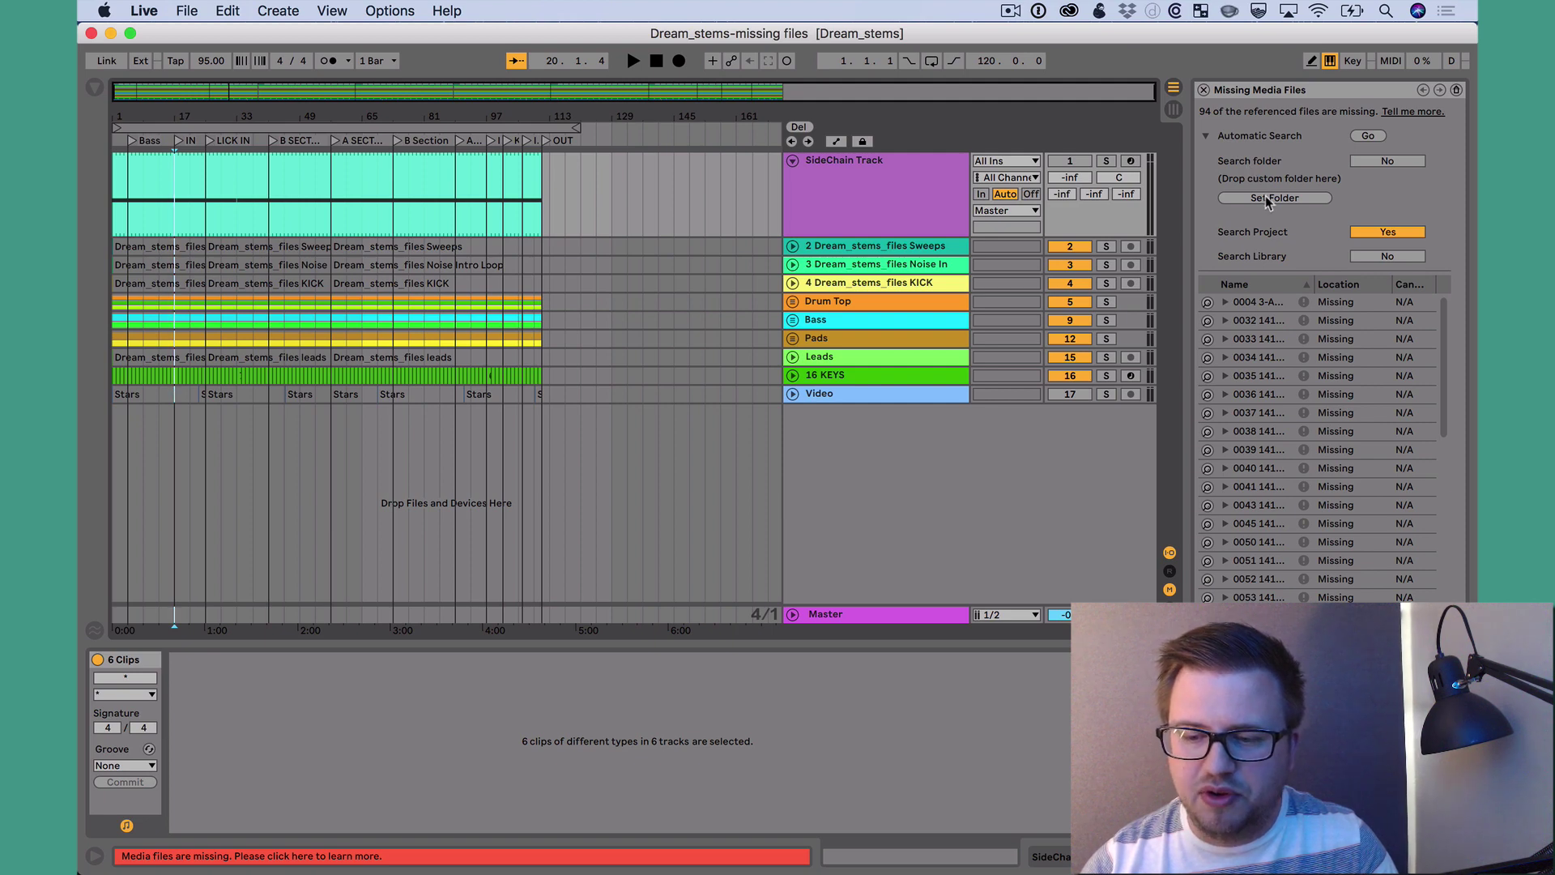
{"action": "left_click", "coordinate": [1292, 200]}
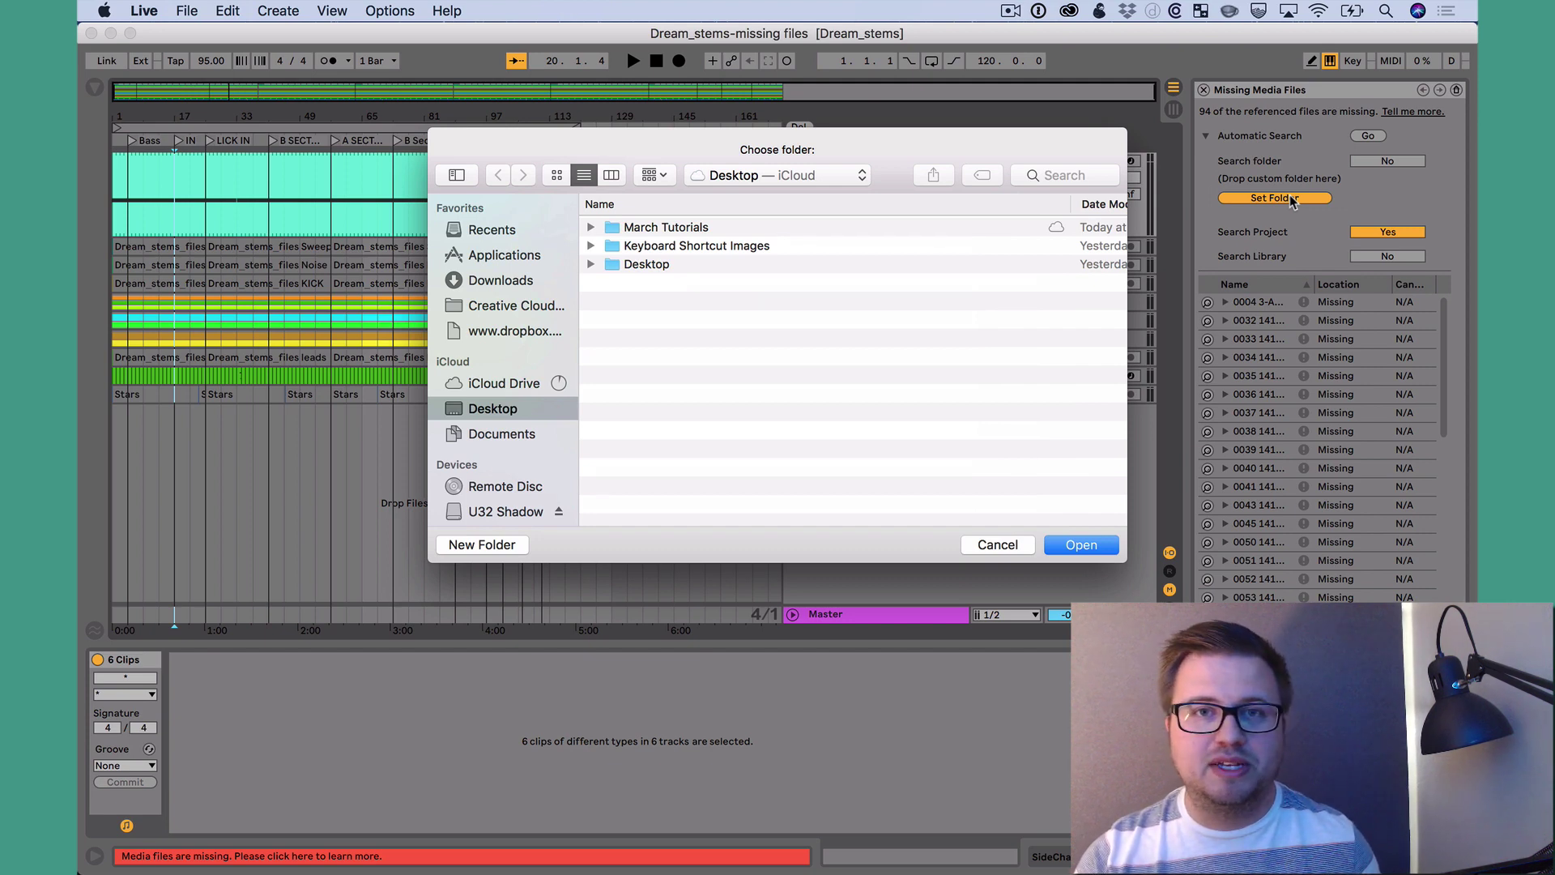
{"action": "left_click", "coordinate": [693, 265]}
{"action": "left_click", "coordinate": [1087, 545]}
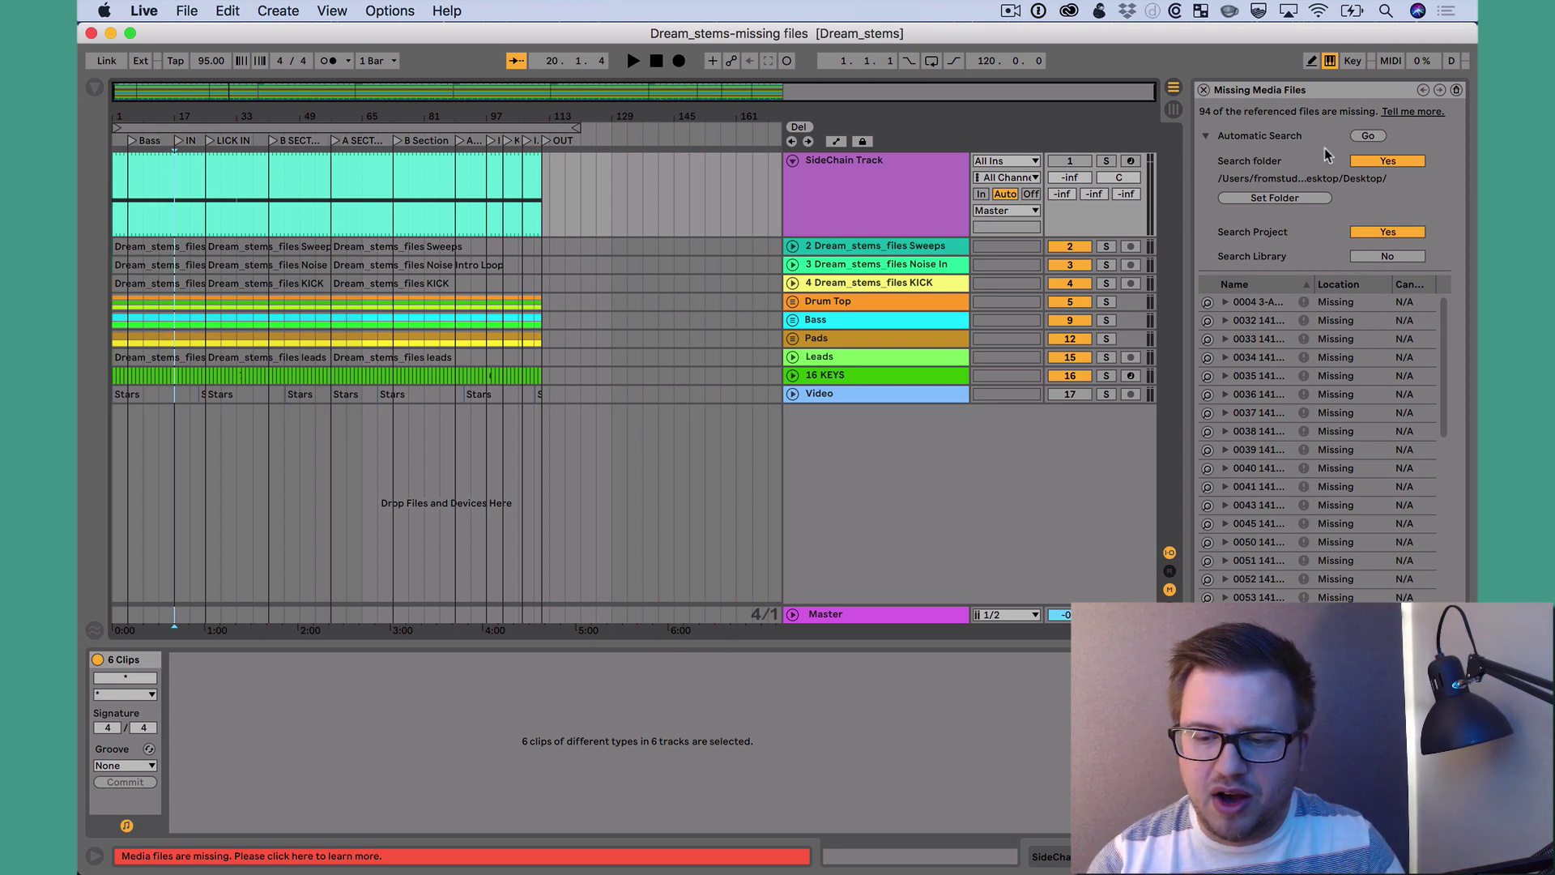
{"action": "left_click", "coordinate": [1368, 136]}
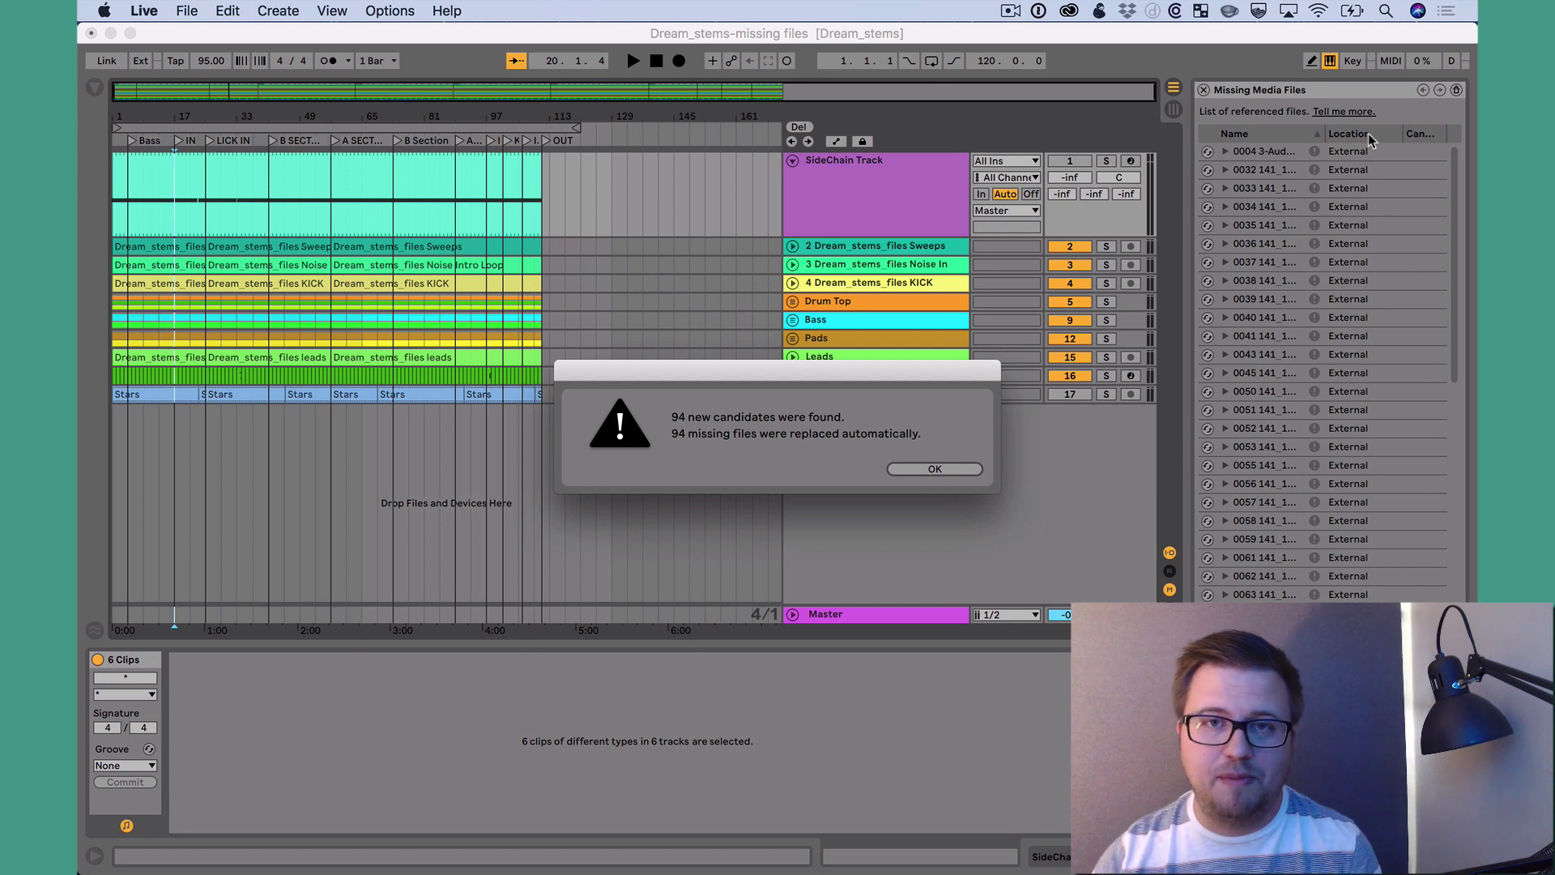
- Dismiss the search results and cancel Collect All and Save, revealing 4 files still missing
{"action": "left_click", "coordinate": [964, 468]}
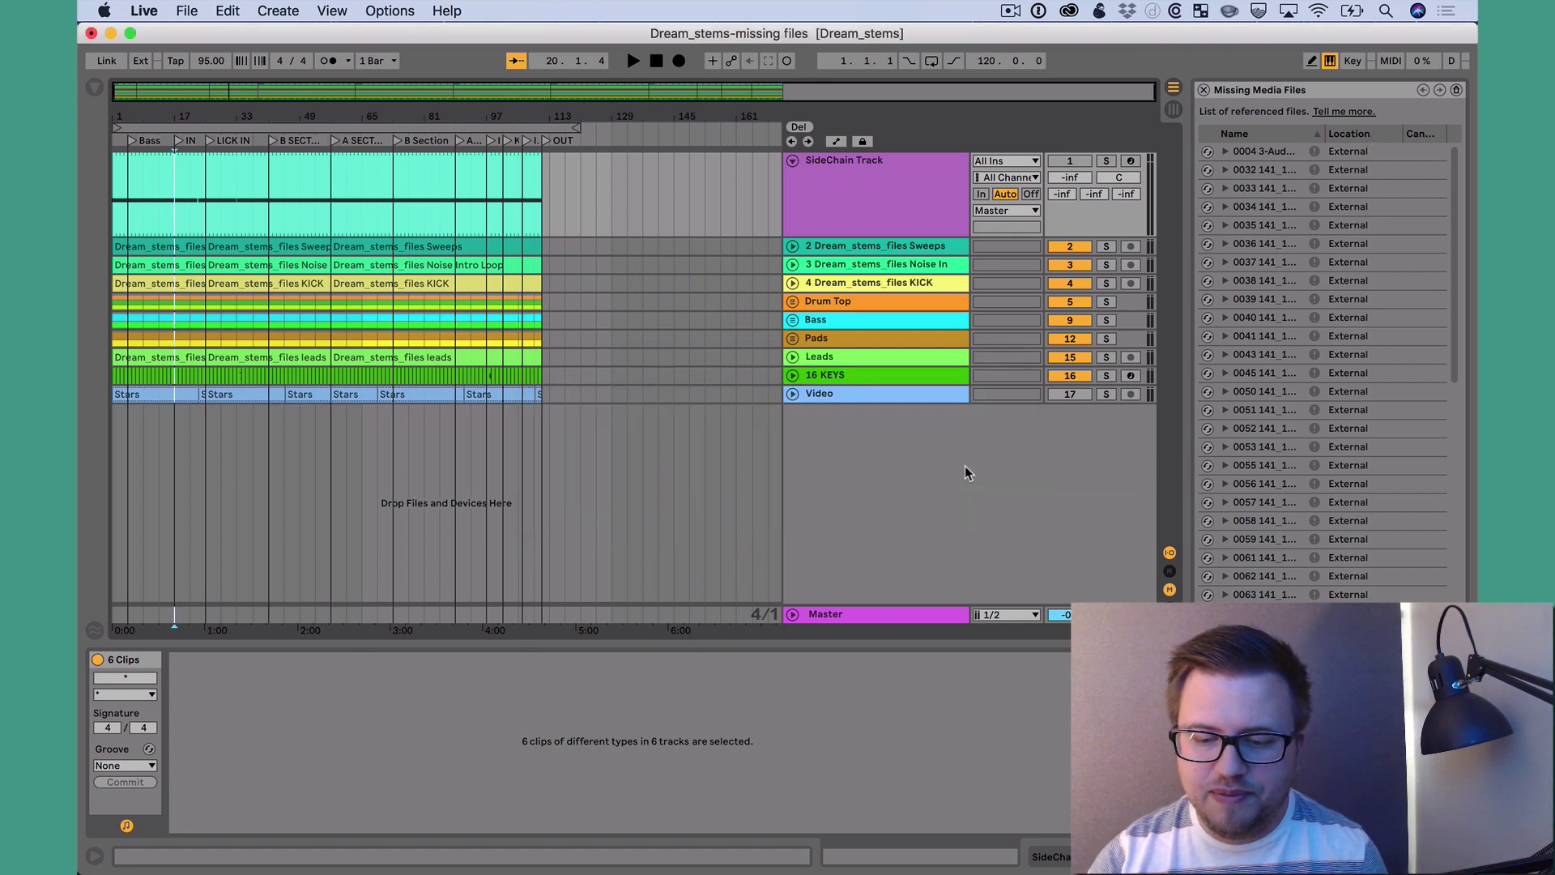
{"action": "left_click", "coordinate": [196, 12]}
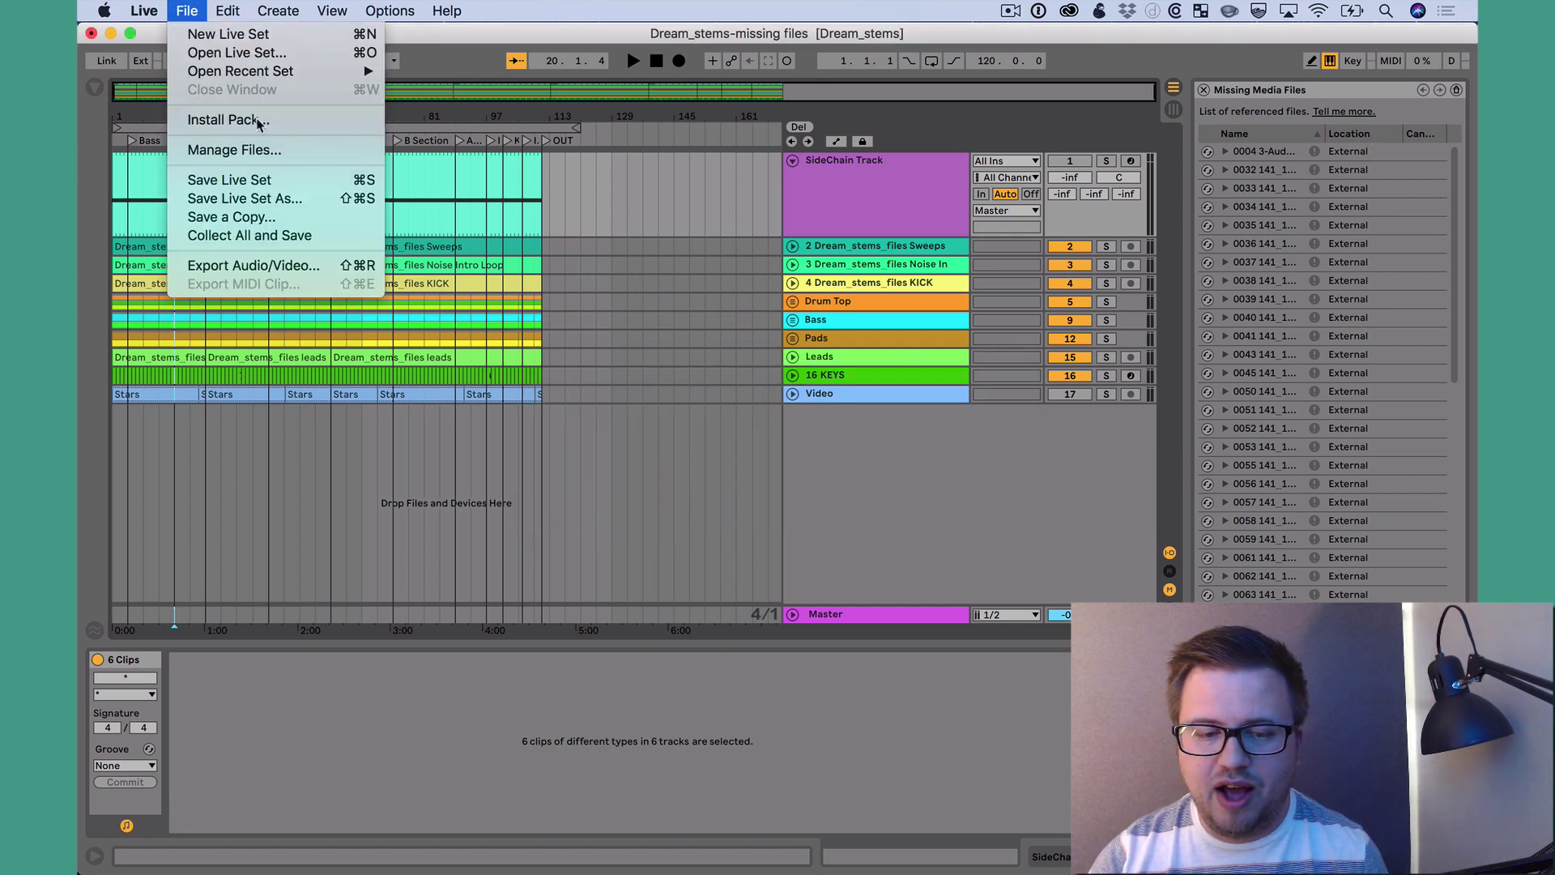
{"action": "left_click", "coordinate": [327, 235]}
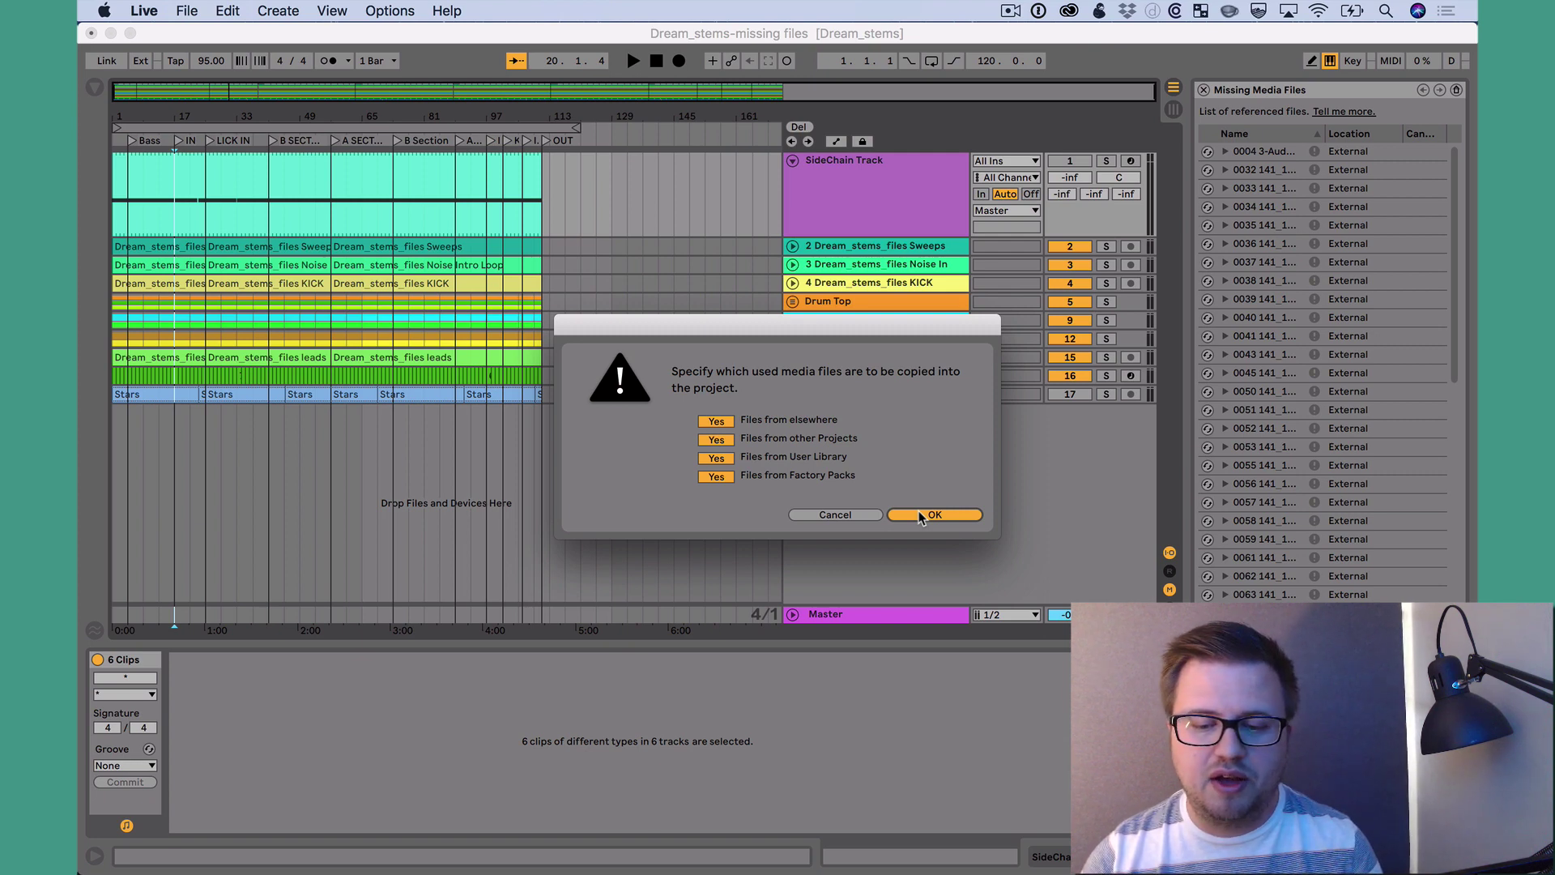
{"action": "left_click", "coordinate": [861, 511]}
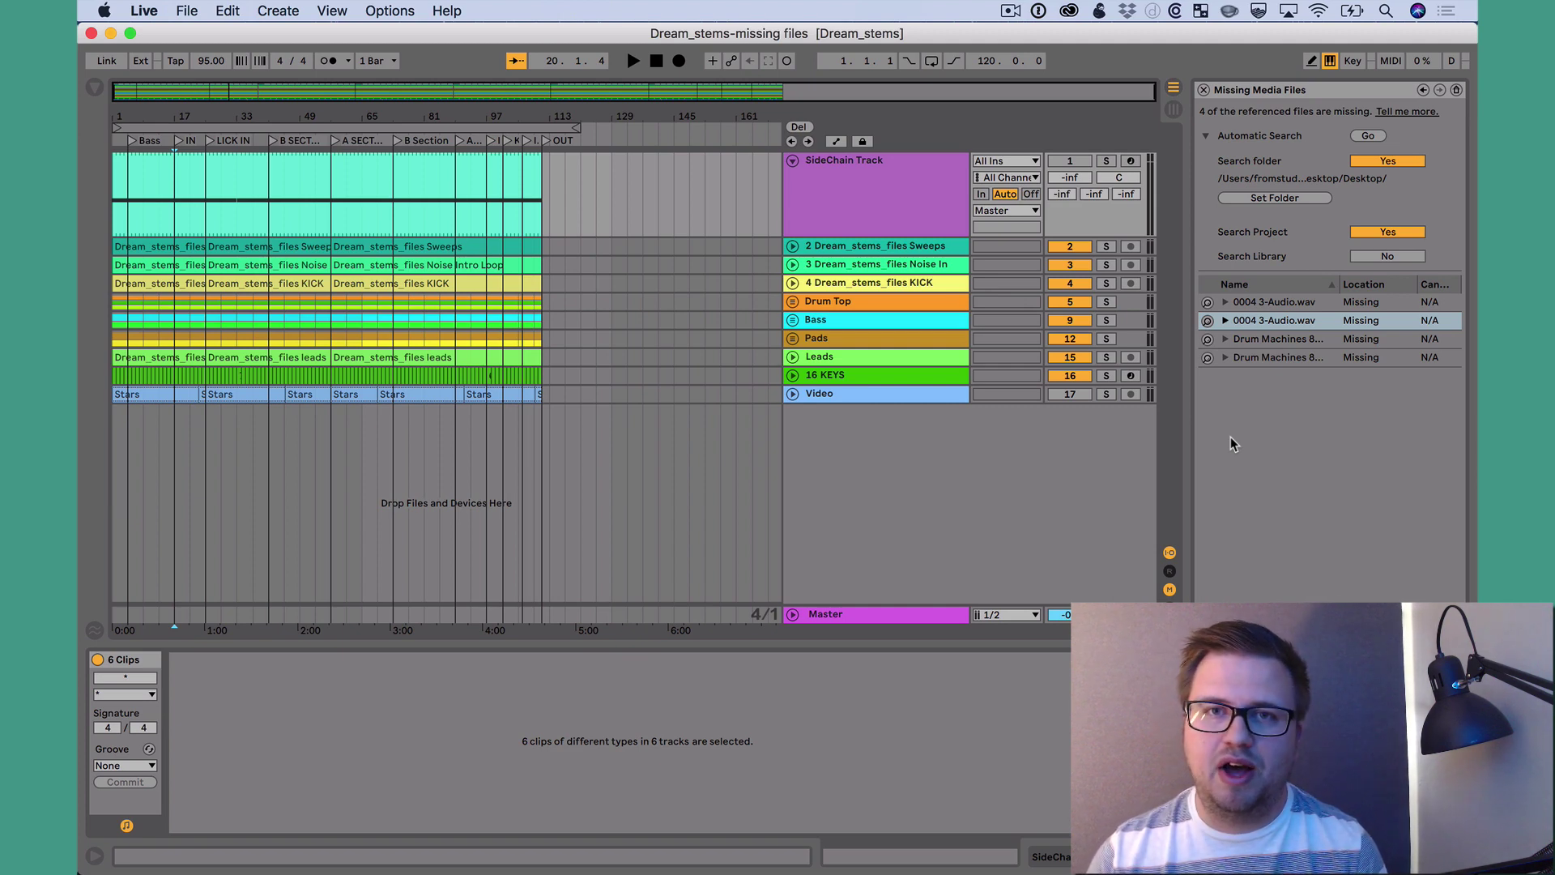
- Hot-swap a matching file for the first missing 0004 3-Audio.wav
{"action": "left_click", "coordinate": [1210, 302]}
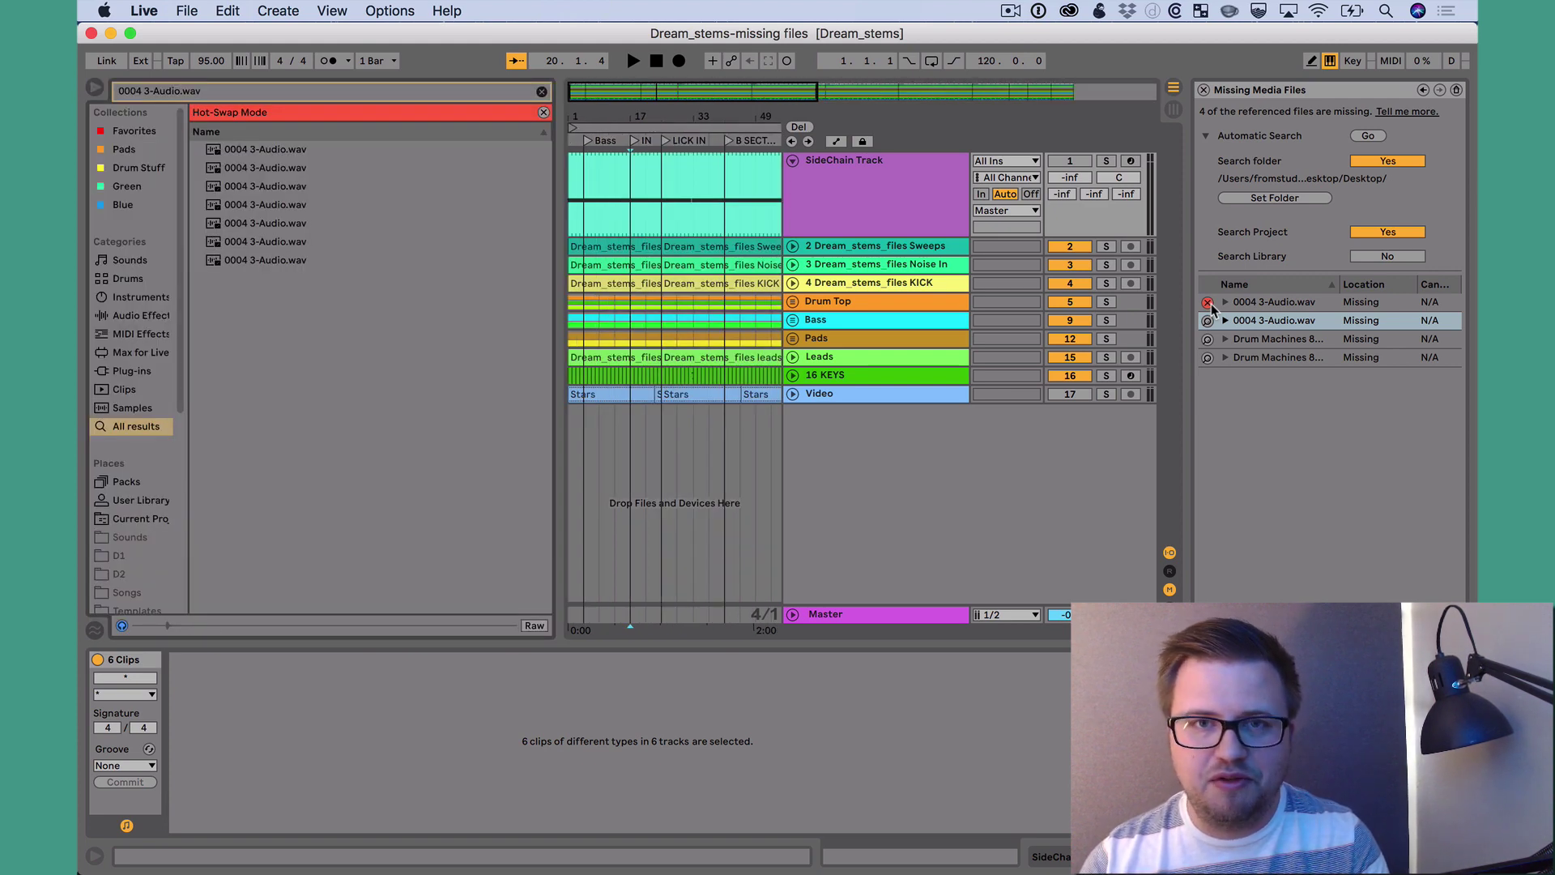
{"action": "left_click", "coordinate": [329, 153]}
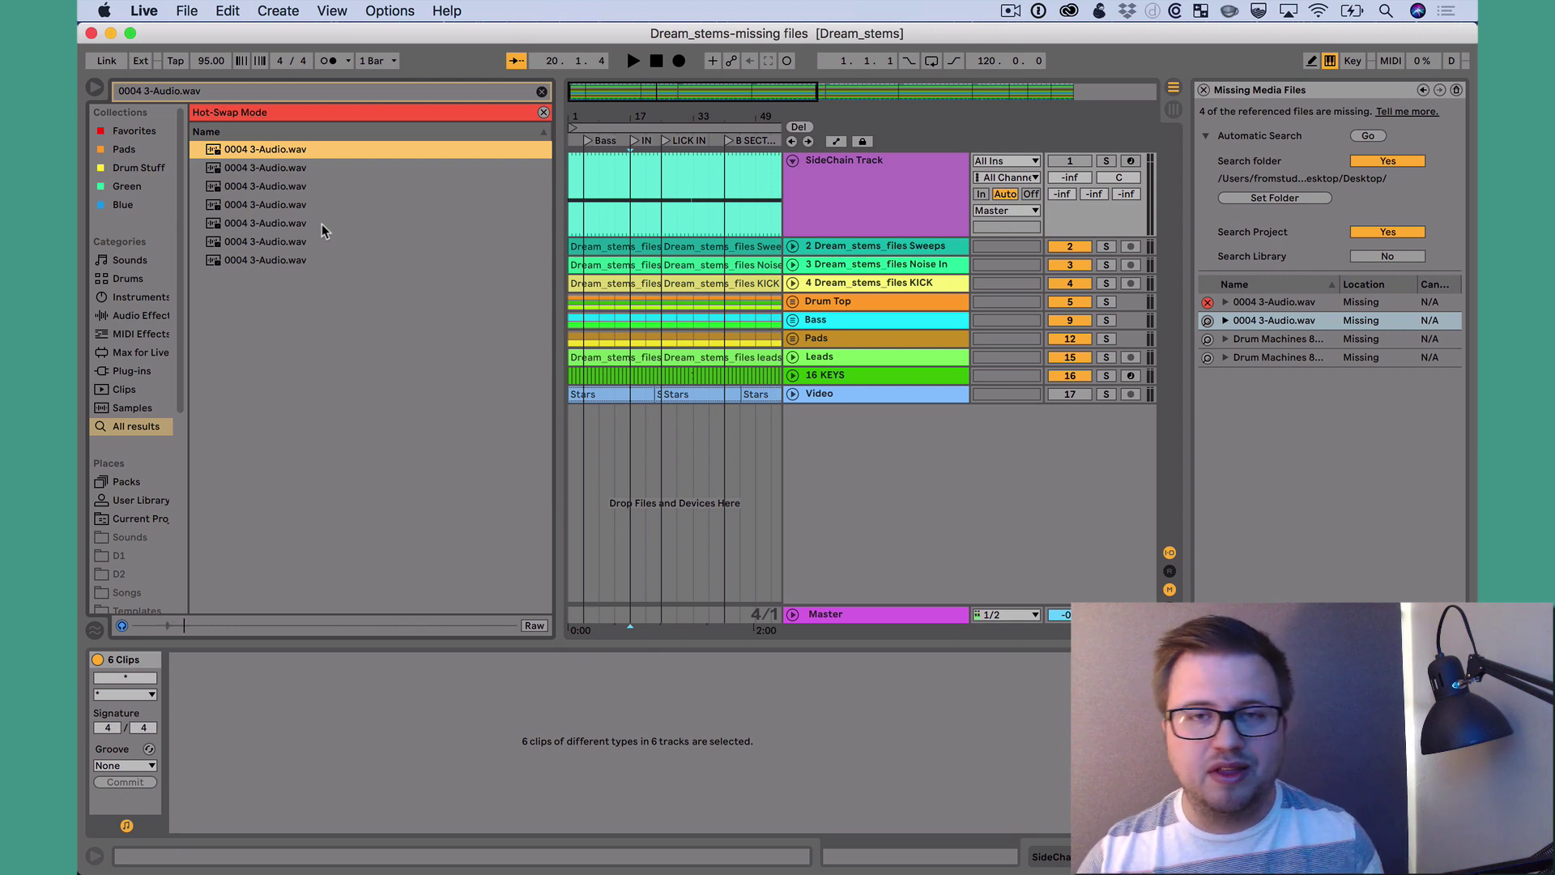
{"action": "double_click", "coordinate": [322, 149]}
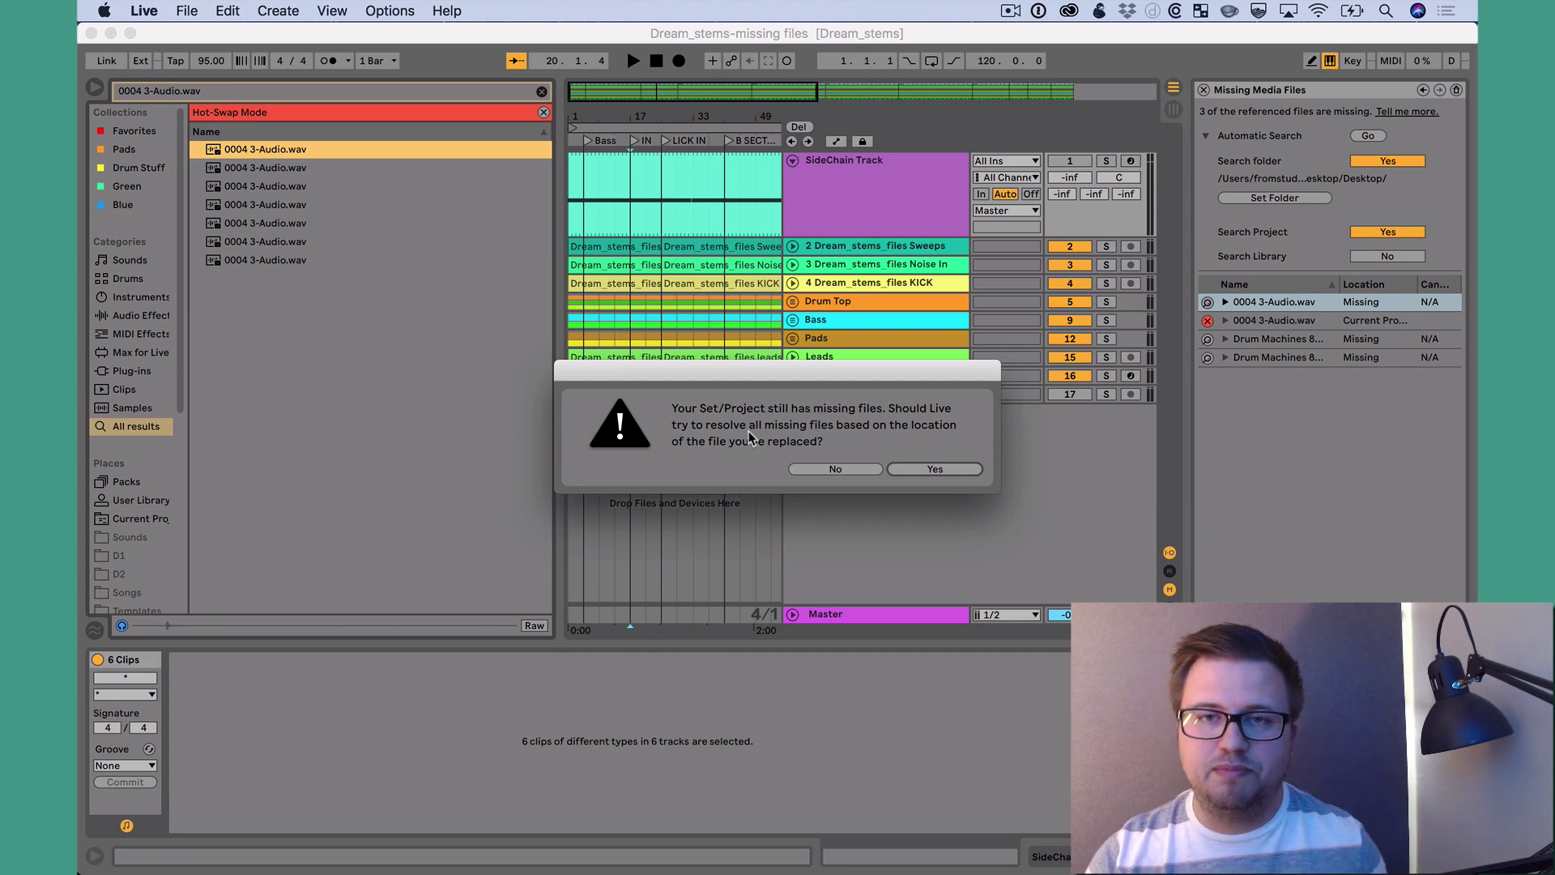
{"action": "left_click", "coordinate": [932, 469]}
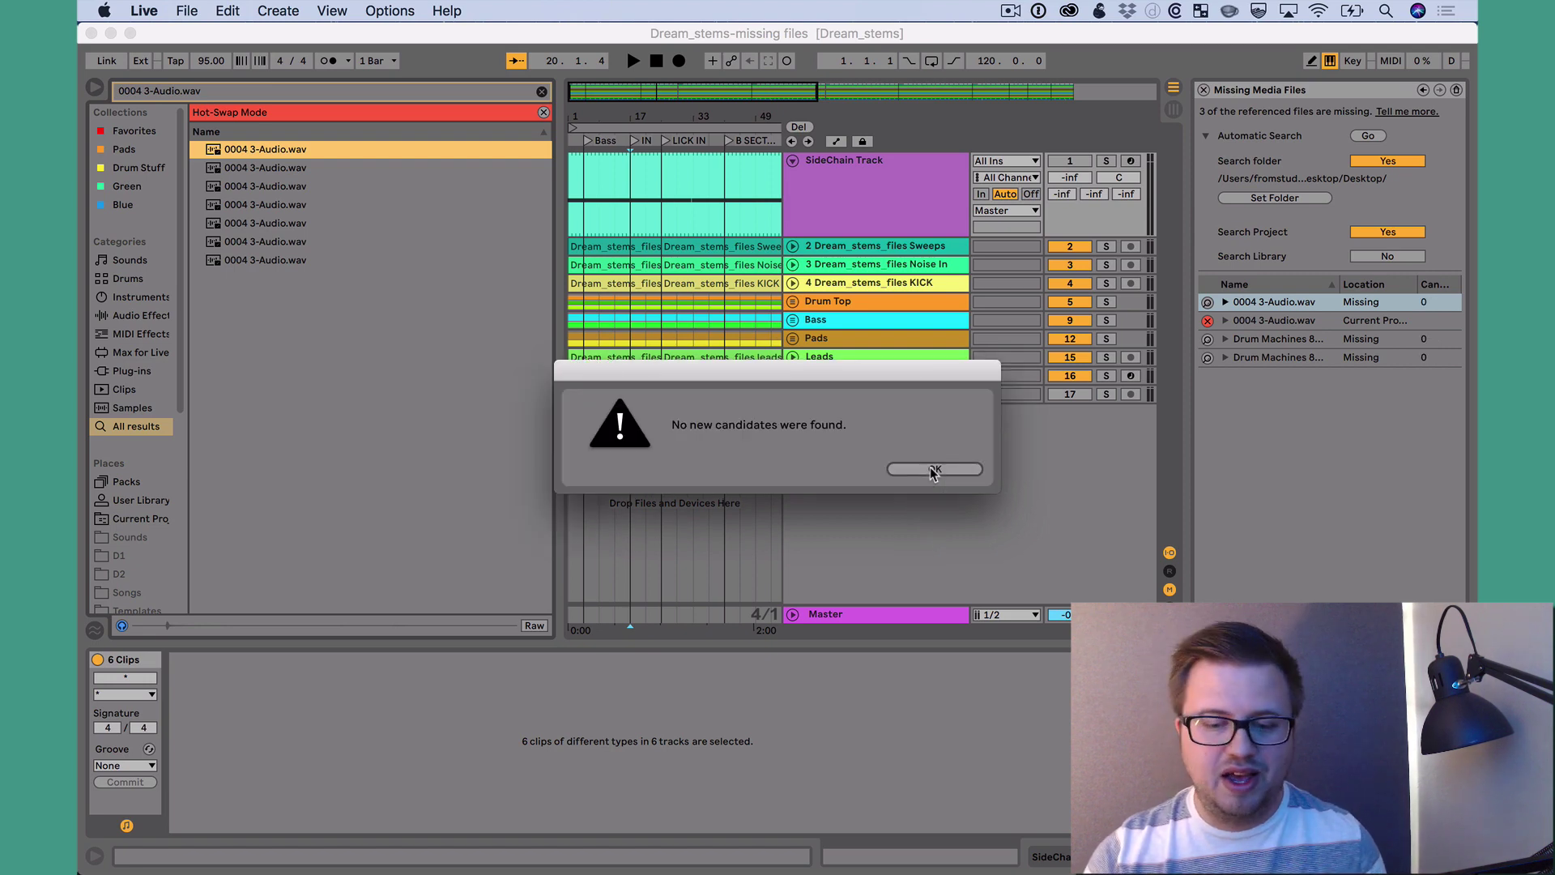
{"action": "left_click", "coordinate": [932, 470]}
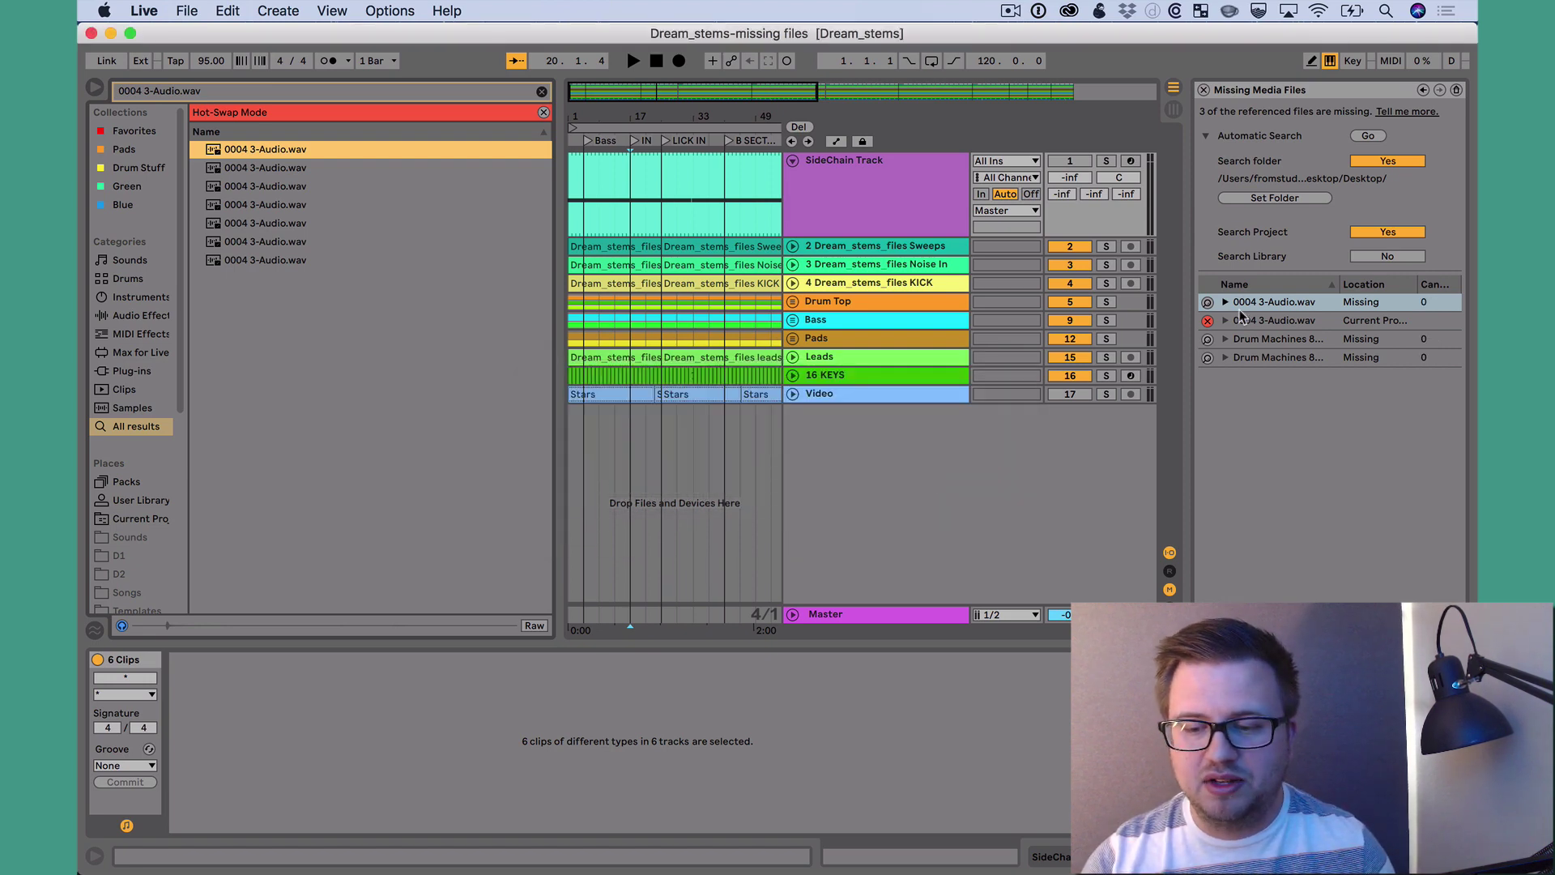
- Replace a missing Drum Machines file with 808-Kick-808.aif, declining automatic resolving
{"action": "left_click", "coordinate": [1209, 339]}
{"action": "left_click", "coordinate": [1207, 357]}
{"action": "double_click", "coordinate": [376, 160]}
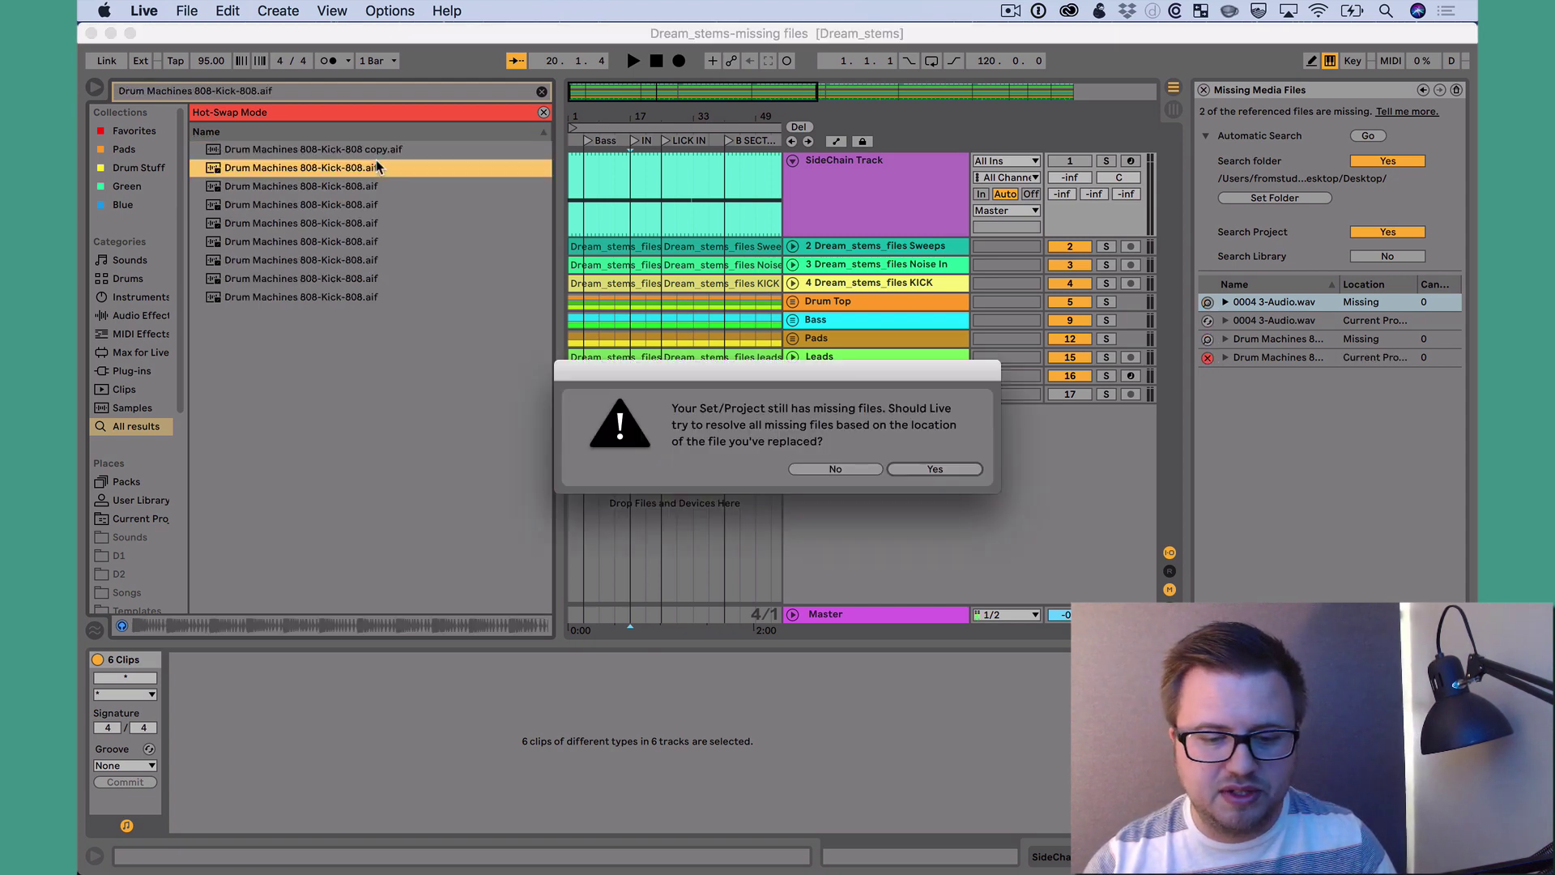
{"action": "left_click", "coordinate": [822, 475]}
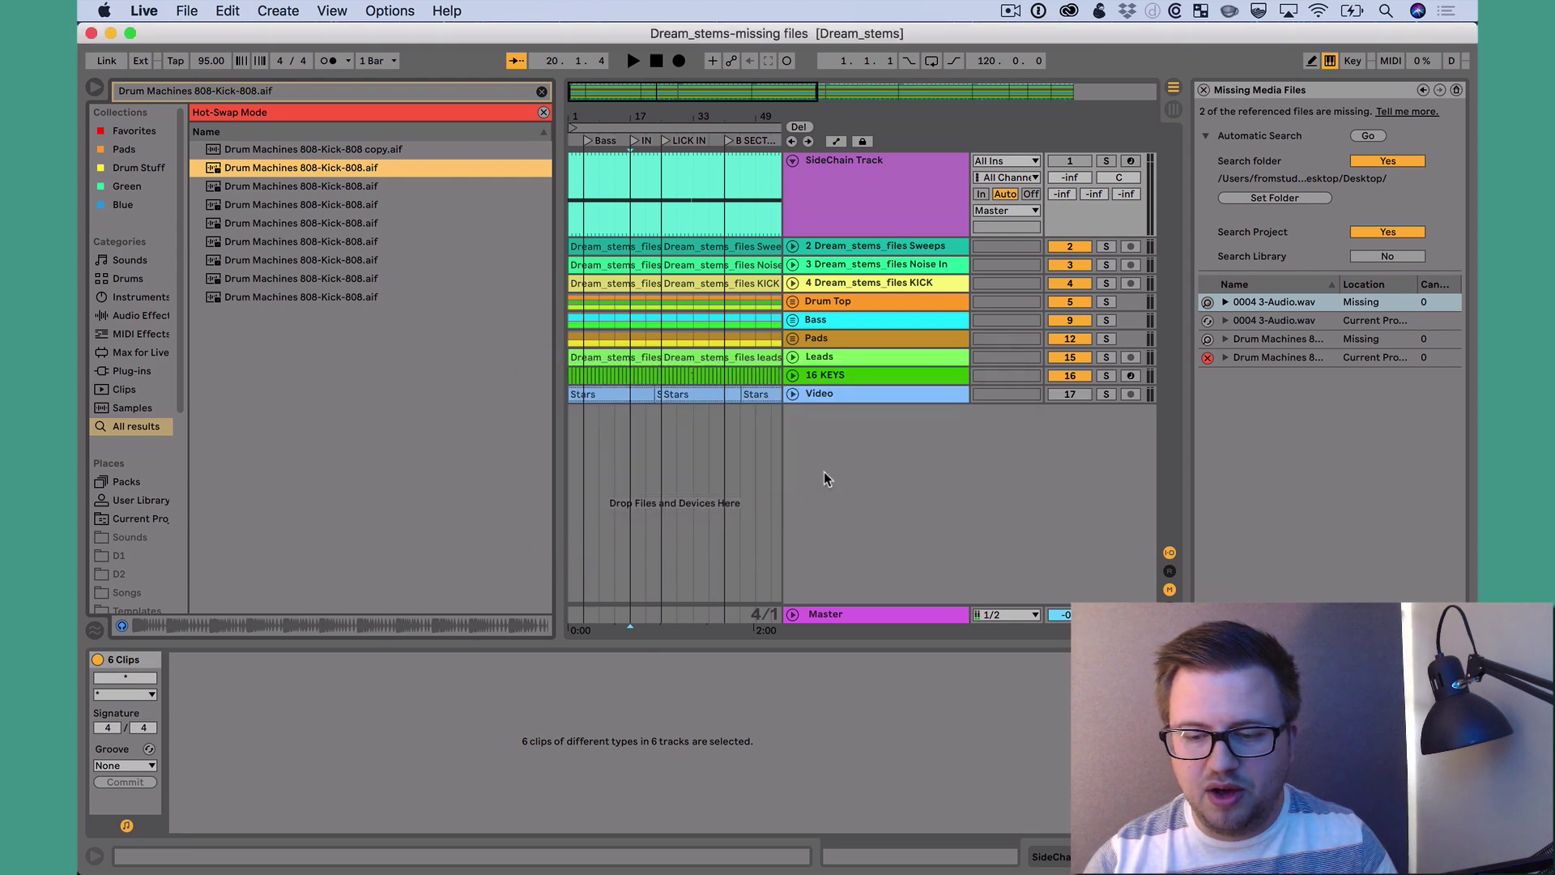
- Relink the remaining 0004 3-Audio.wav and the second 808-Kick-808.aif candidate
{"action": "left_click", "coordinate": [1207, 301]}
{"action": "double_click", "coordinate": [428, 149]}
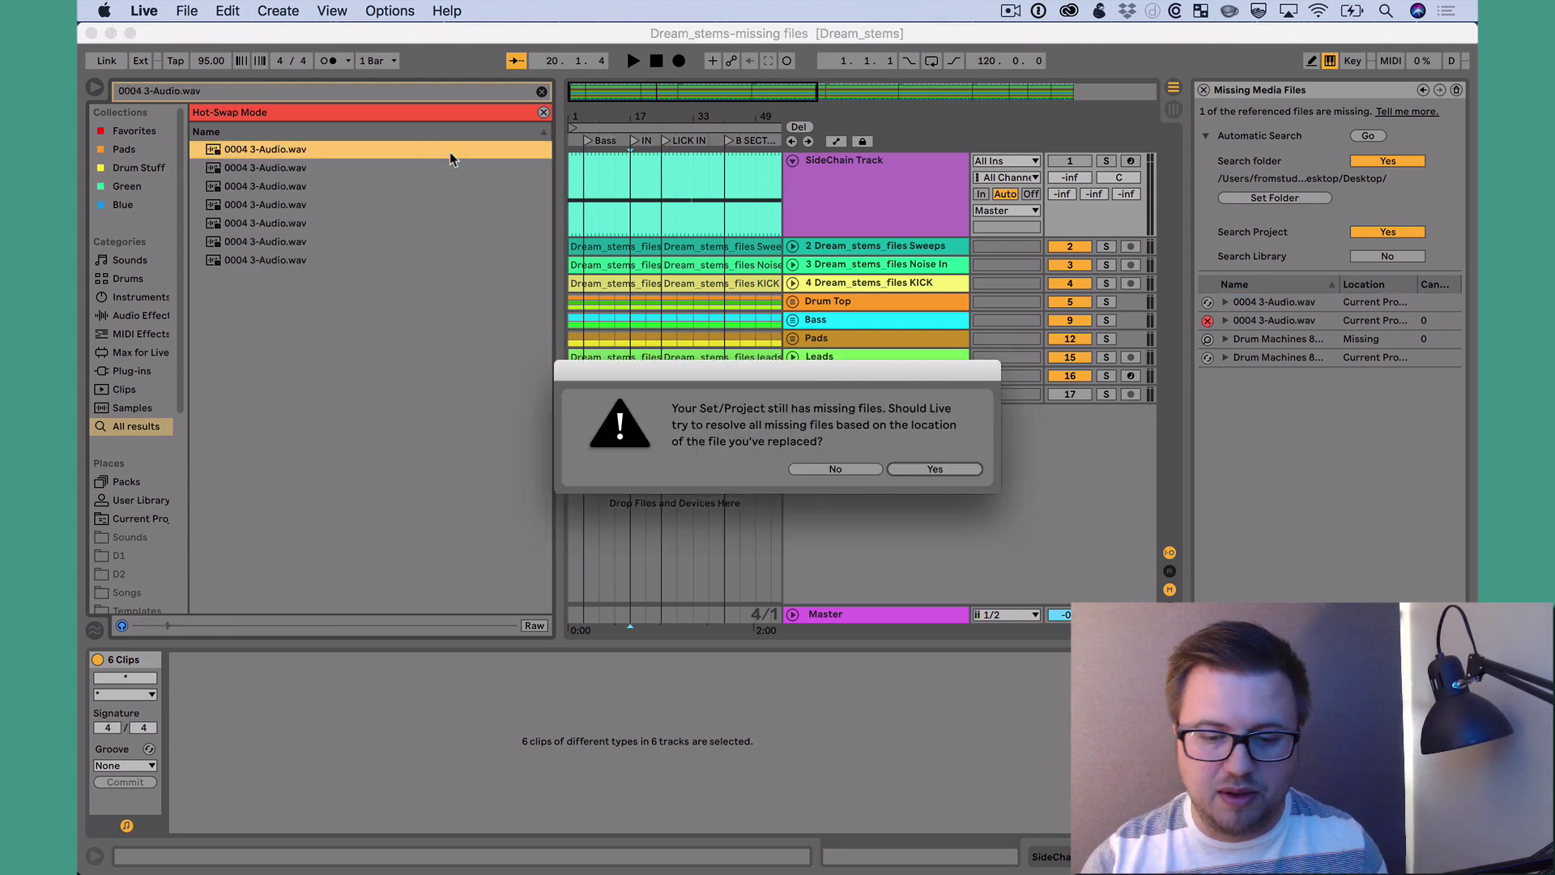
{"action": "left_click", "coordinate": [871, 466]}
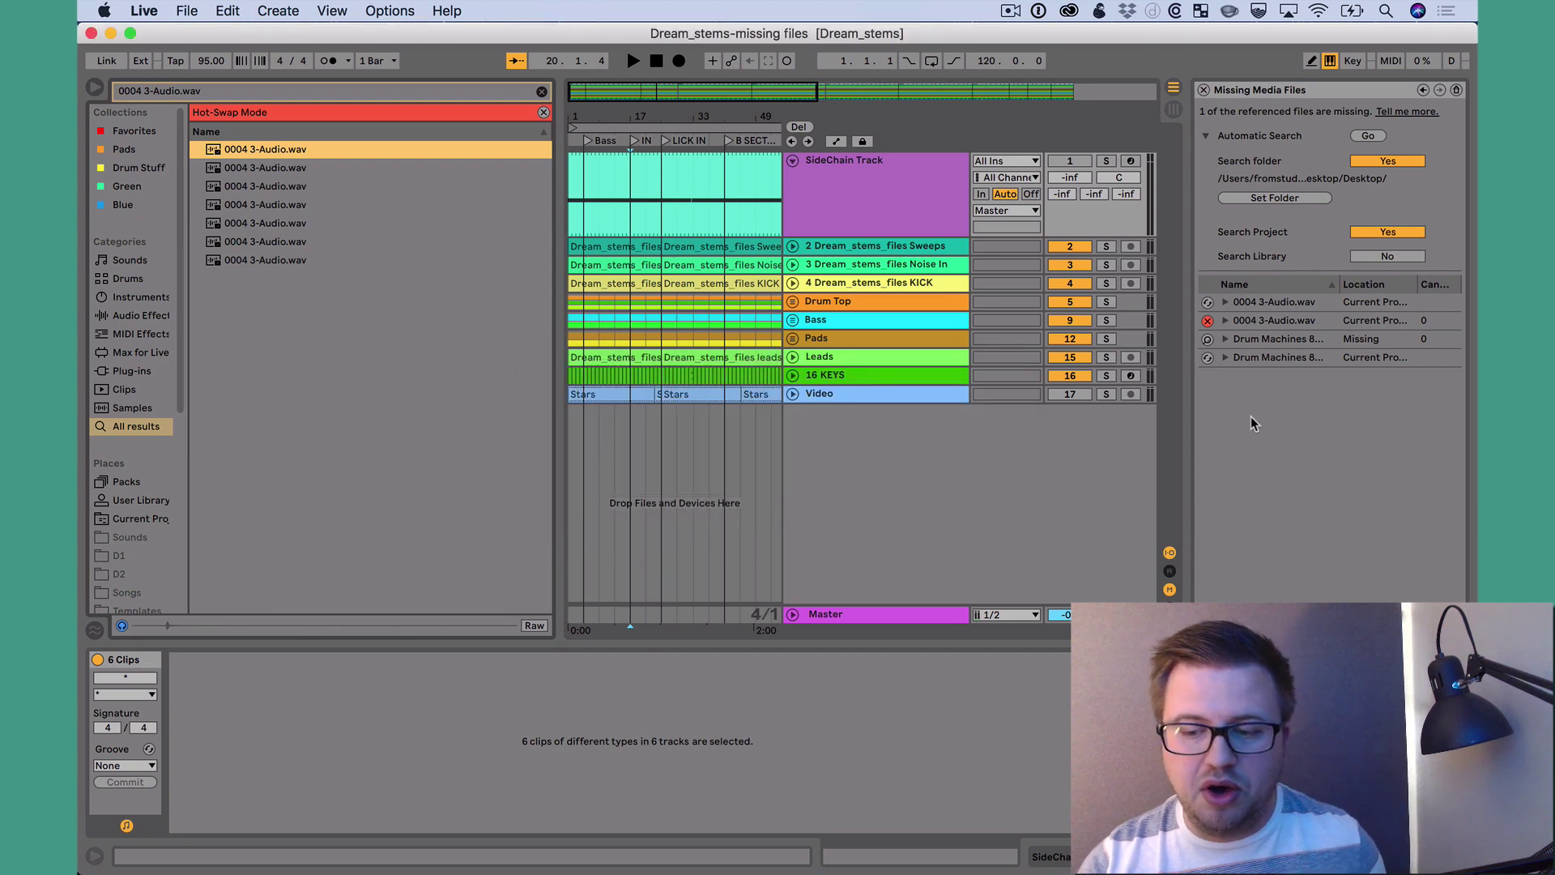
{"action": "left_click", "coordinate": [1205, 340]}
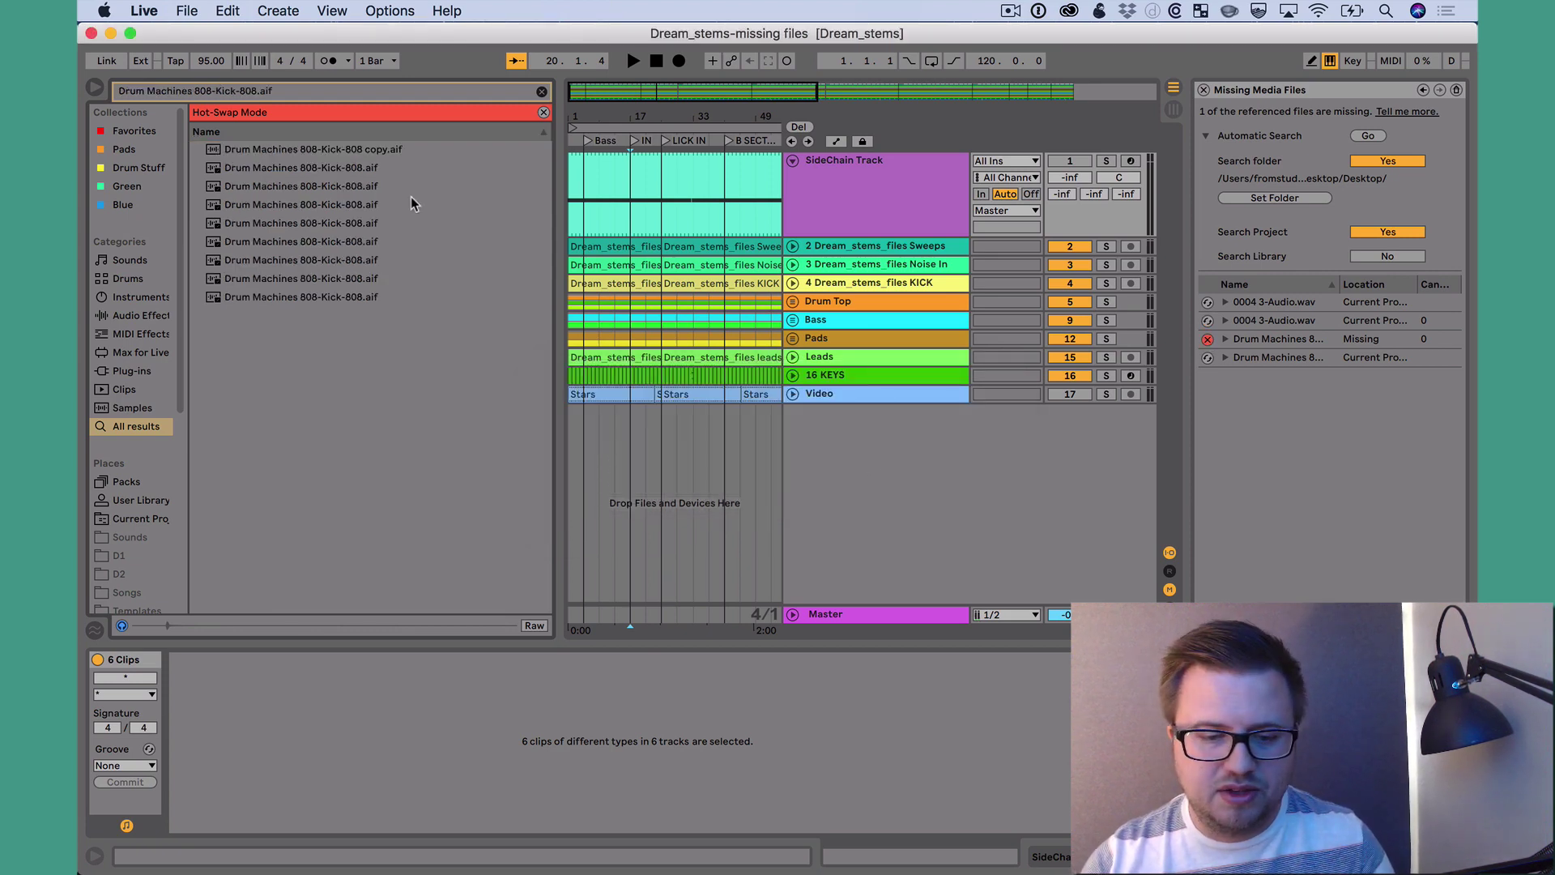
{"action": "double_click", "coordinate": [393, 168]}
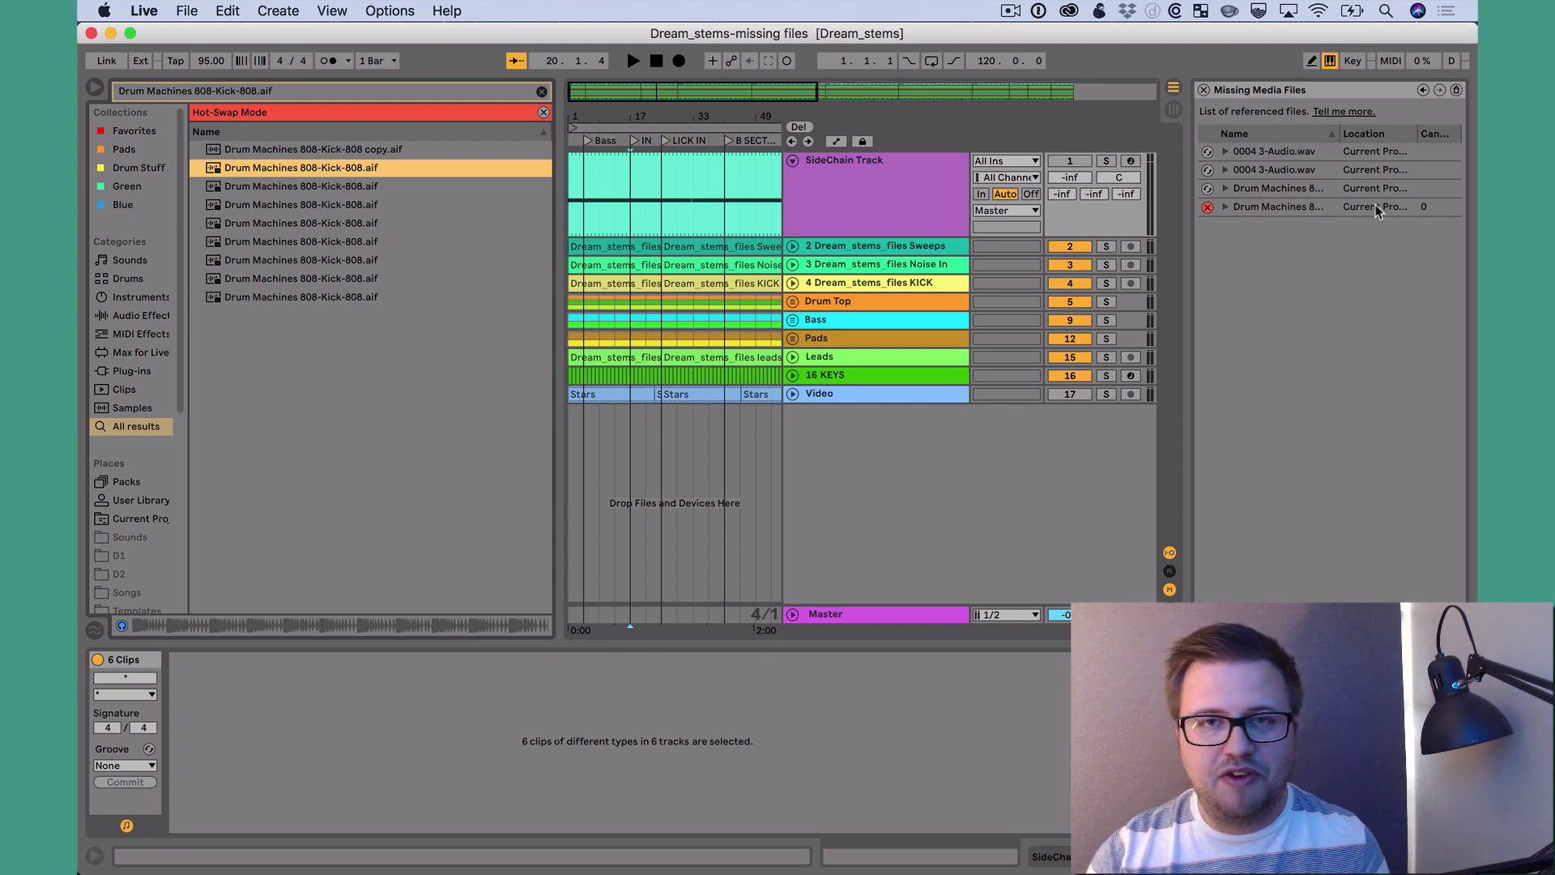
- Run Collect All and Save with every option at Yes, copying all media into the project
{"action": "left_click", "coordinate": [189, 10]}
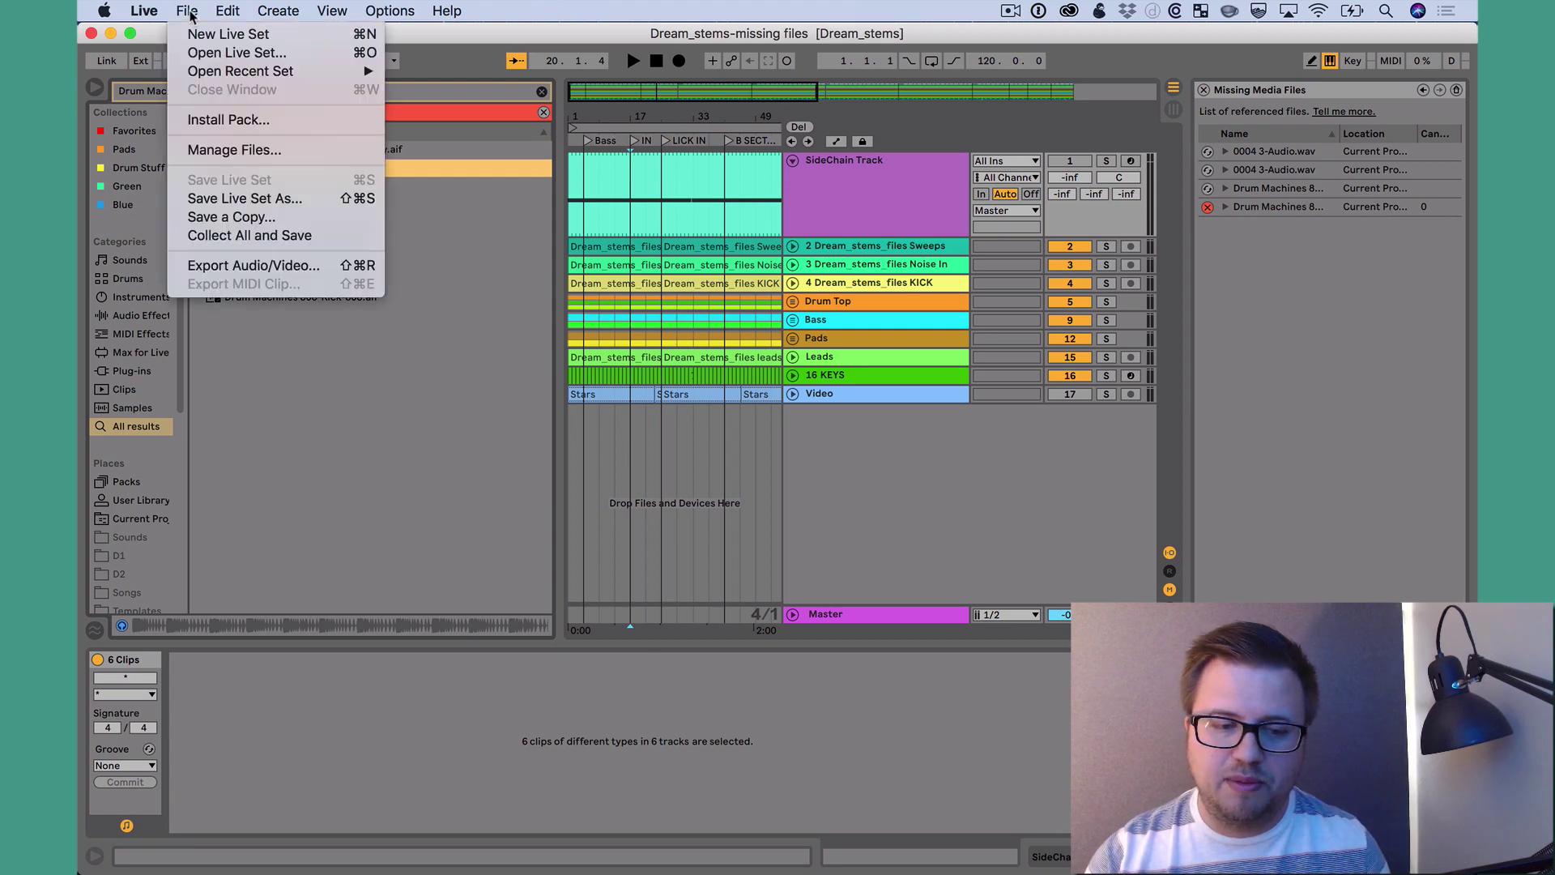
{"action": "left_click", "coordinate": [312, 235]}
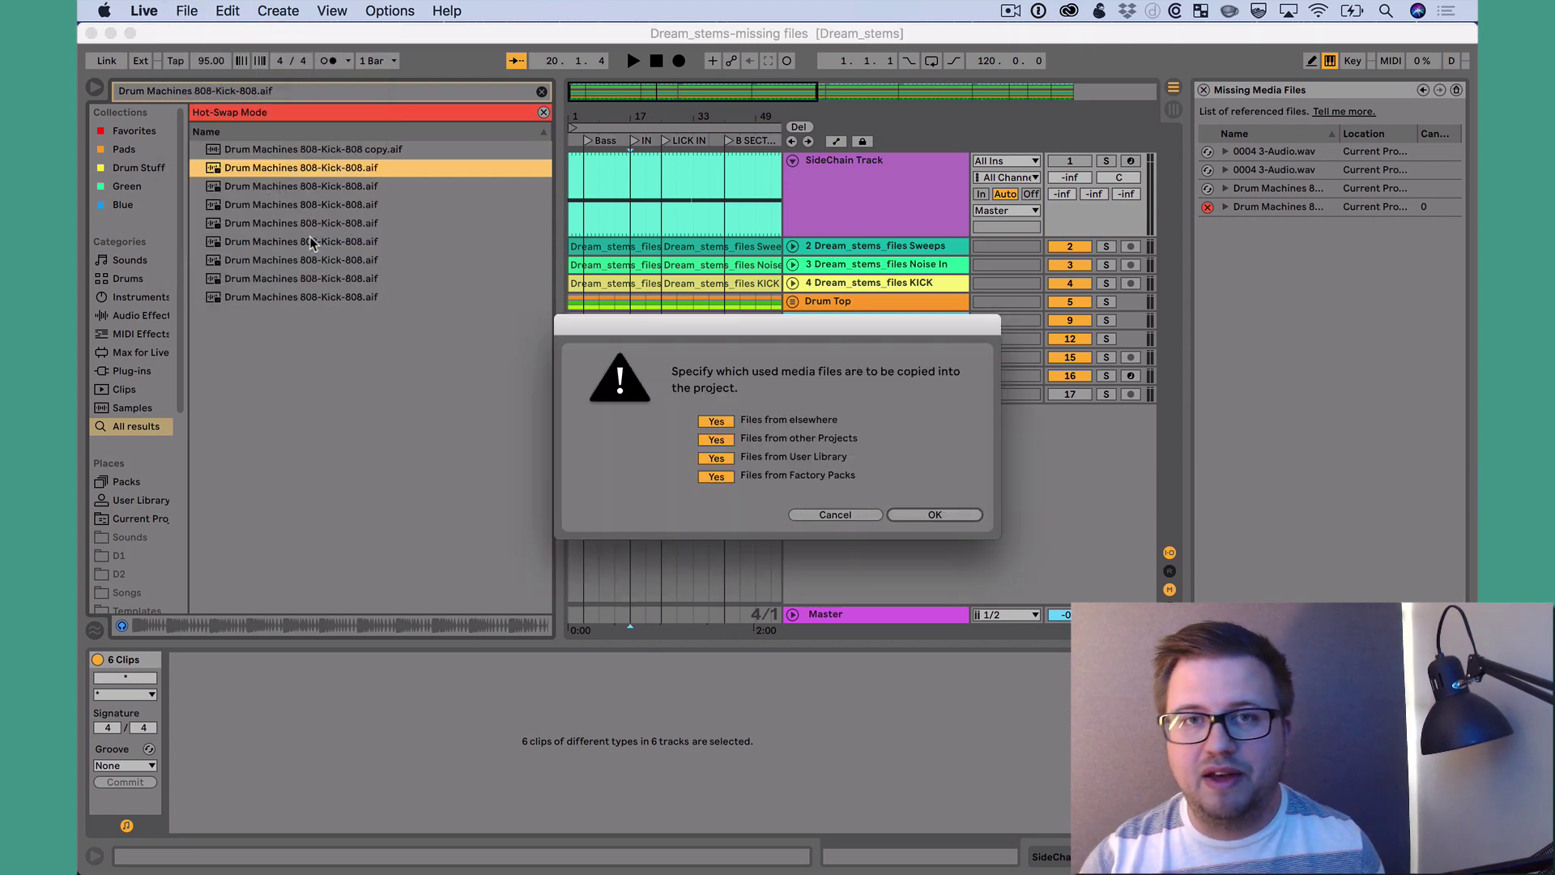
{"action": "left_click", "coordinate": [956, 514]}
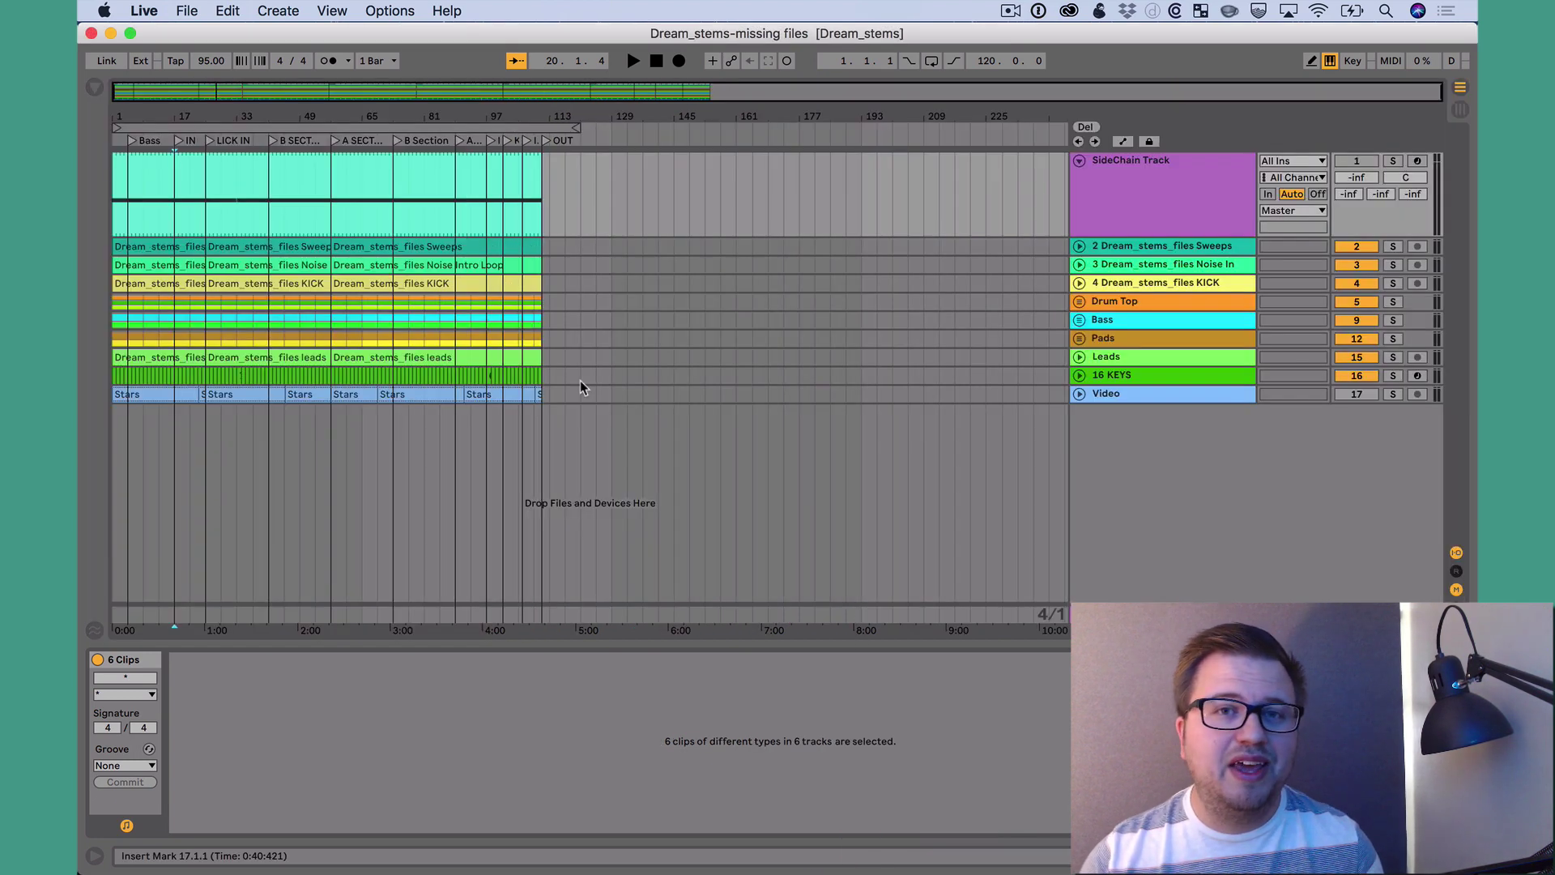